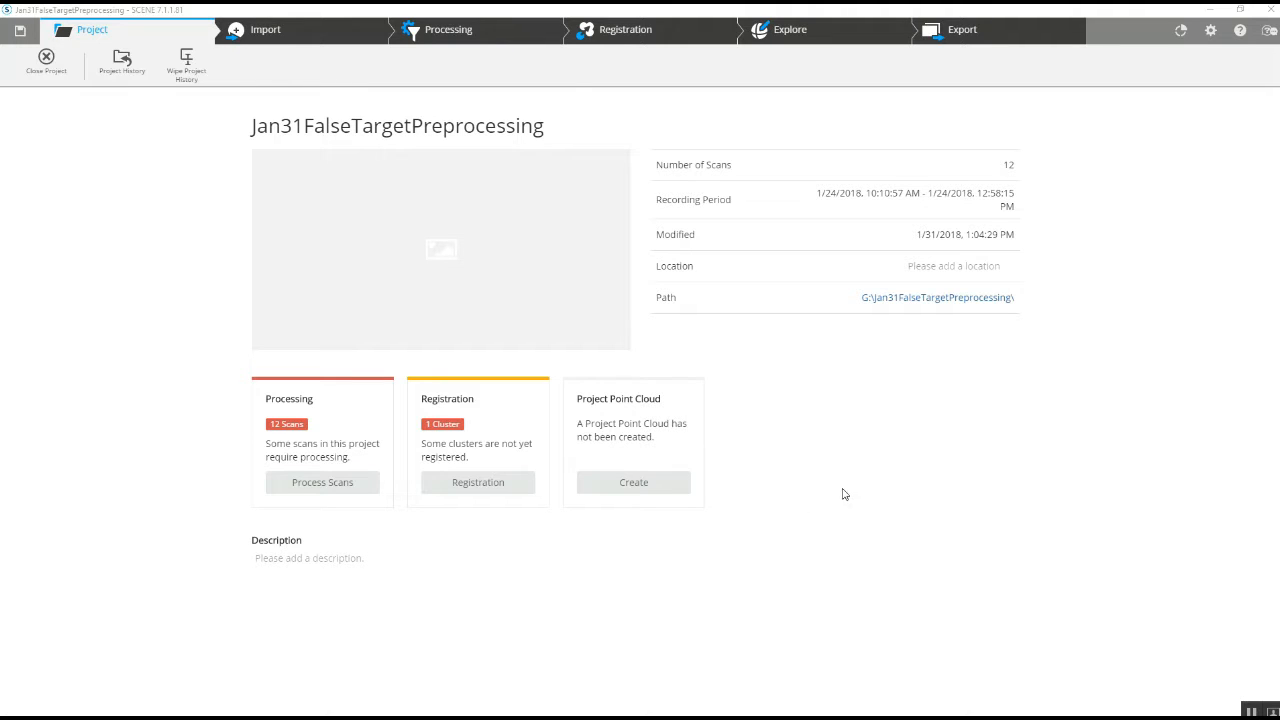
# Select the whole Jan31FalseTargetPreprocessing project for scan processing and proceed to configuring the processing
pyautogui.click(318, 485)
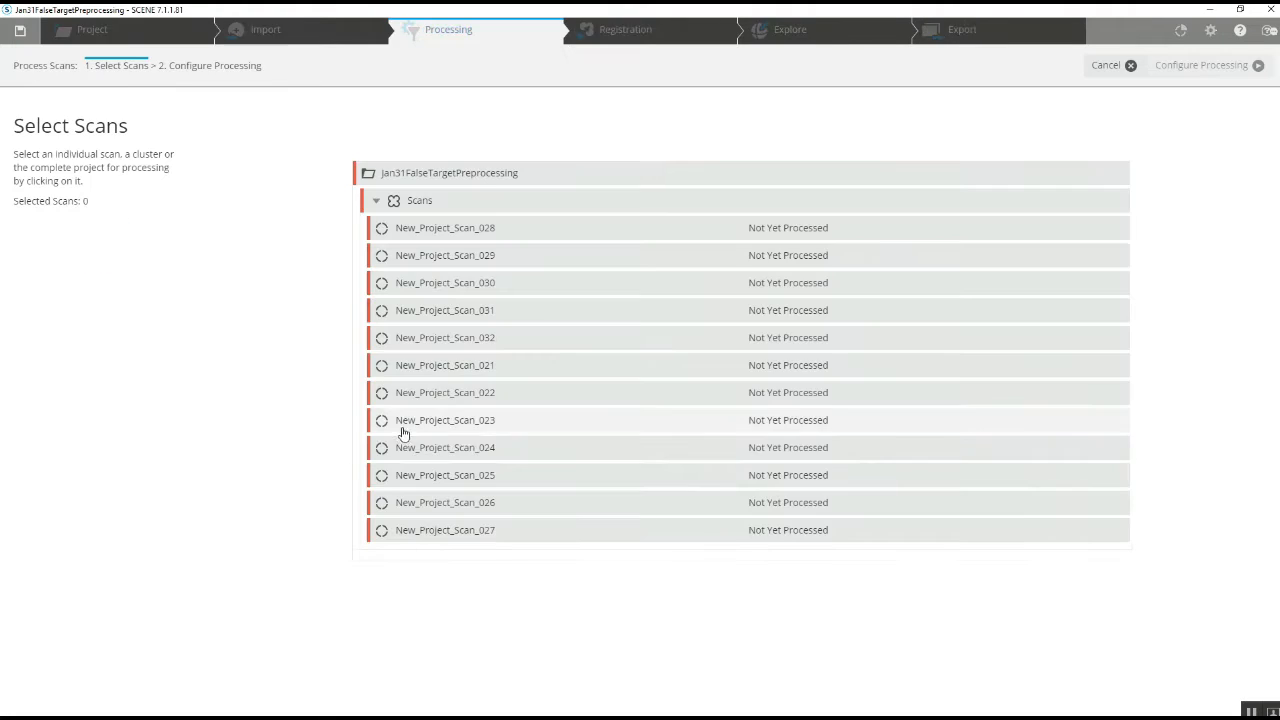
pyautogui.click(660, 183)
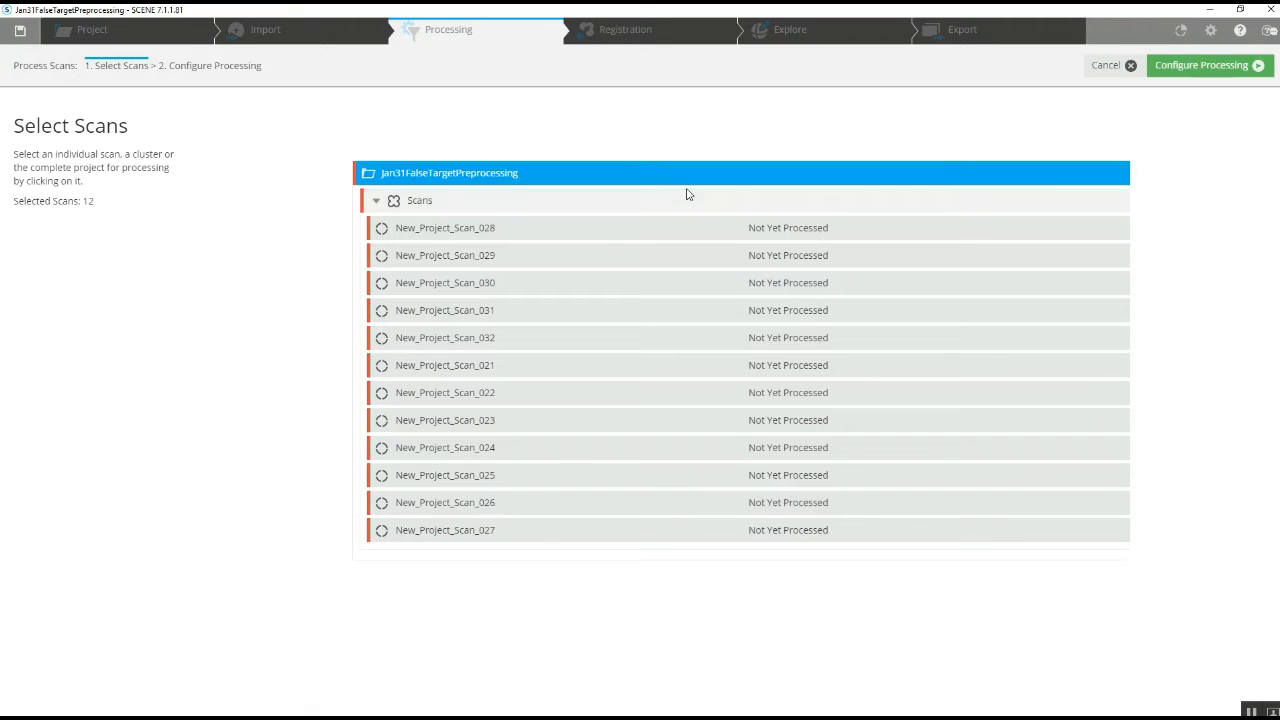
pyautogui.click(1176, 68)
# Add 0.075 m as an active sphere radius and move the 0.0700 m radius to the inactive sphere radii
pyautogui.scroll(-3, 499, 555)
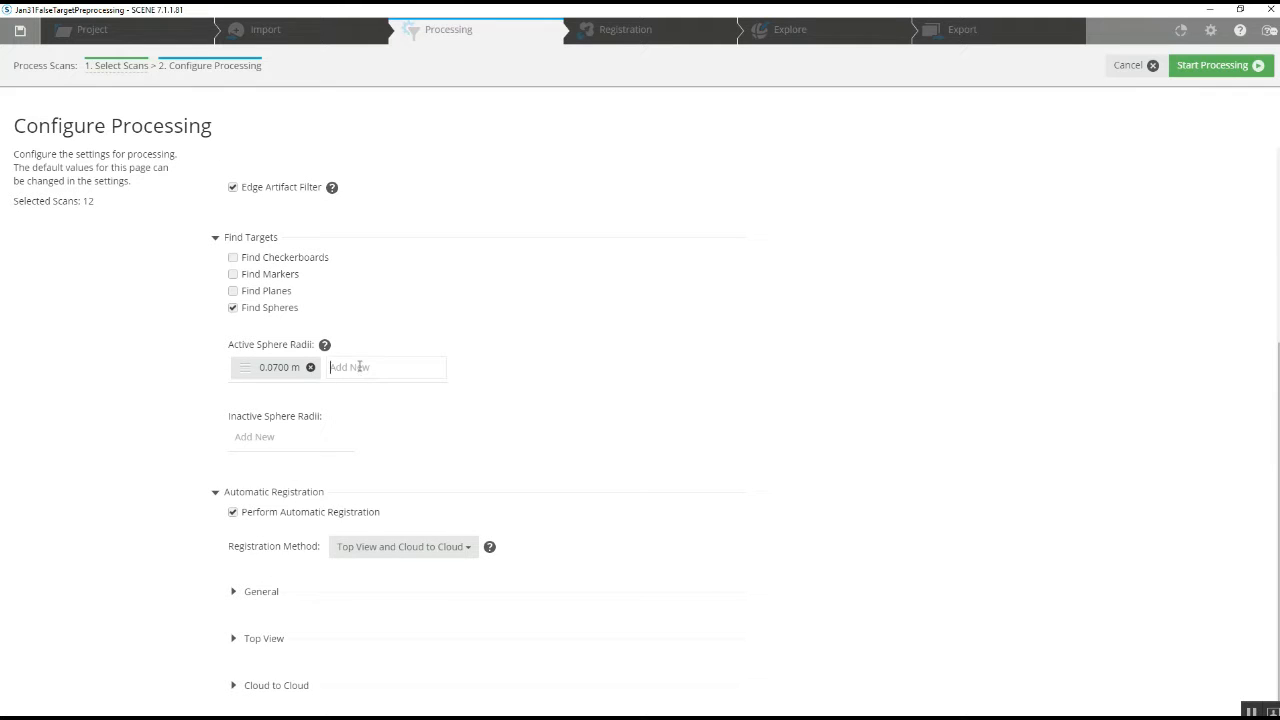
pyautogui.write('.075')
pyautogui.press('Return')
pyautogui.moveTo(288, 367); pyautogui.dragTo(318, 440)
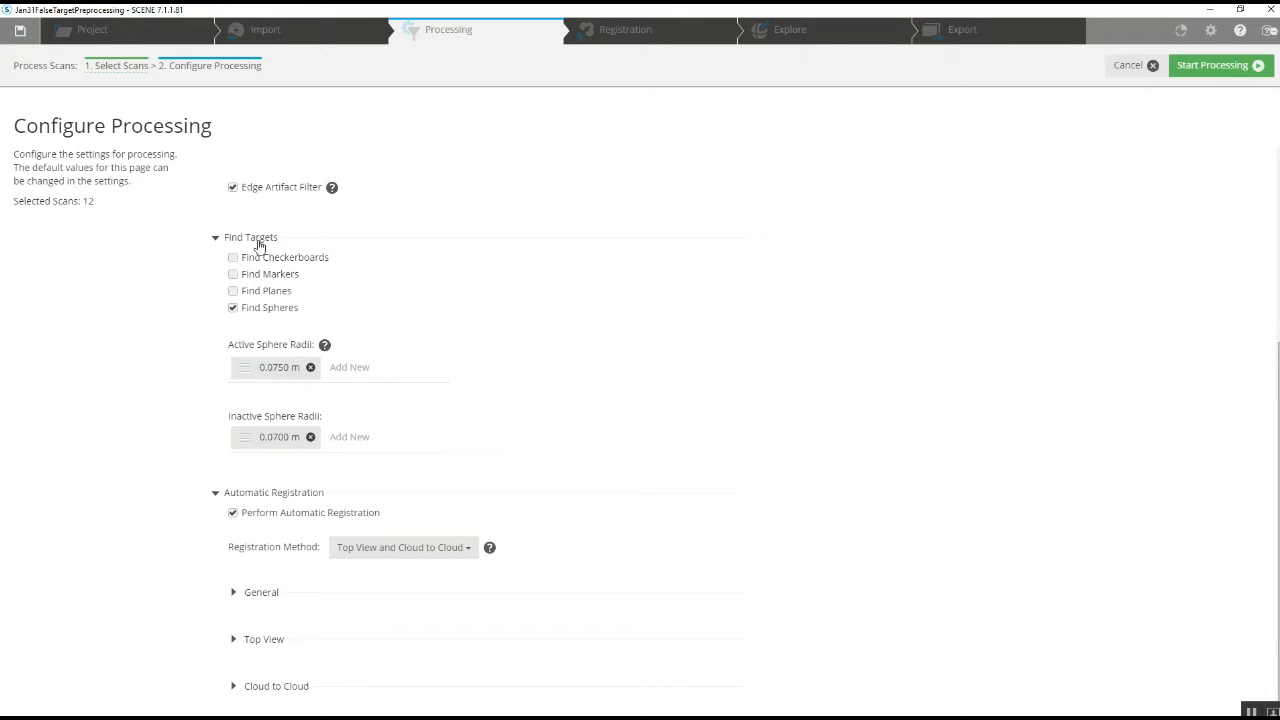
# Set the automatic registration method to Target Based and start processing the scans
pyautogui.scroll(3, 447, 323)
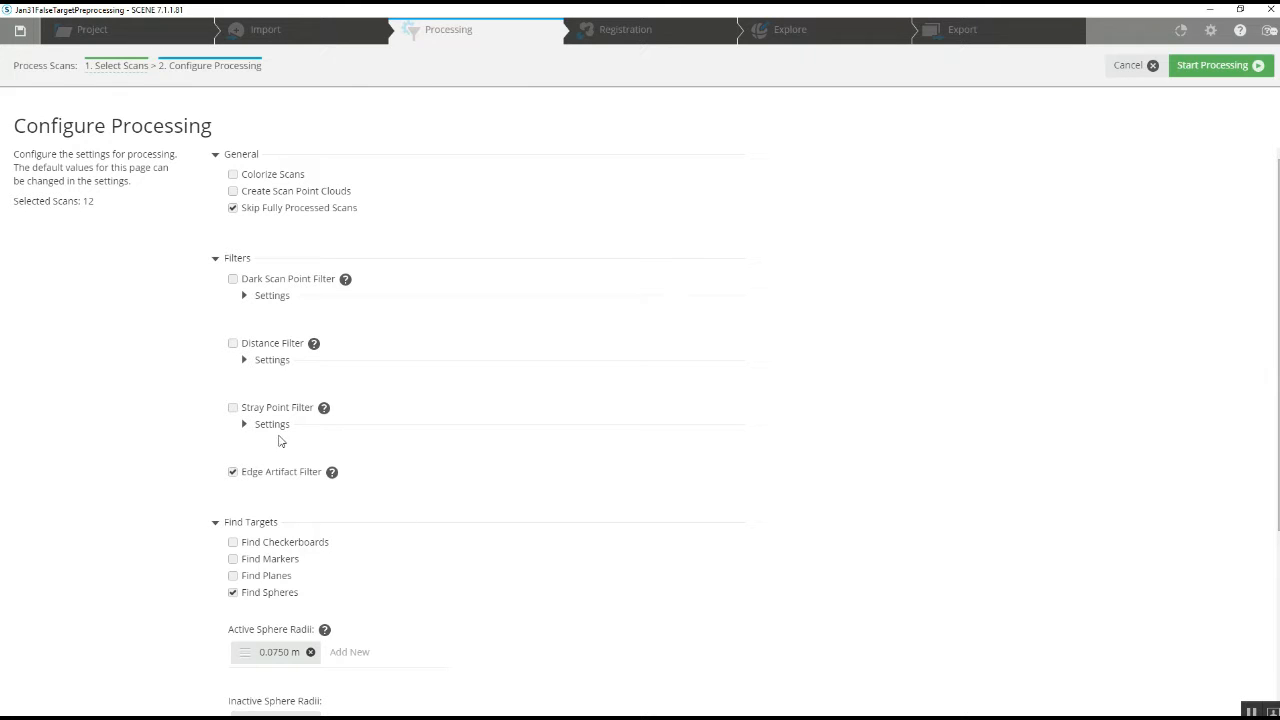
pyautogui.scroll(-3, 297, 604)
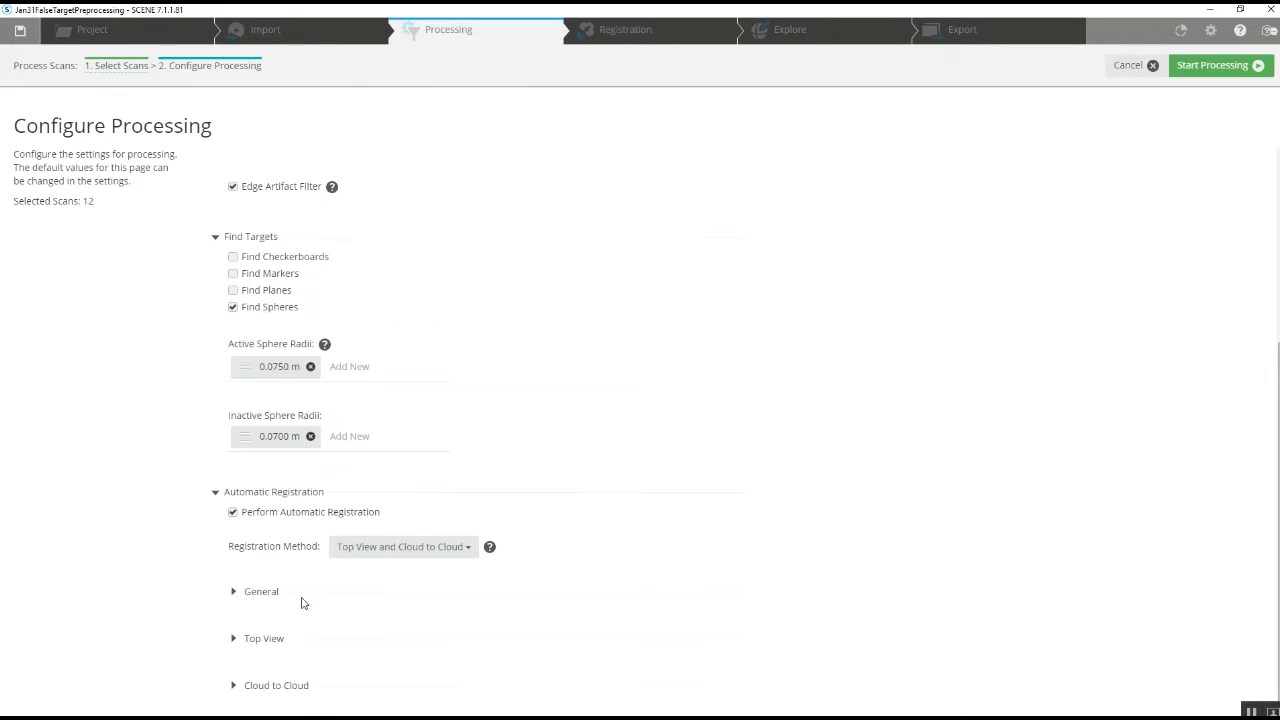
pyautogui.click(397, 554)
pyautogui.click(396, 572)
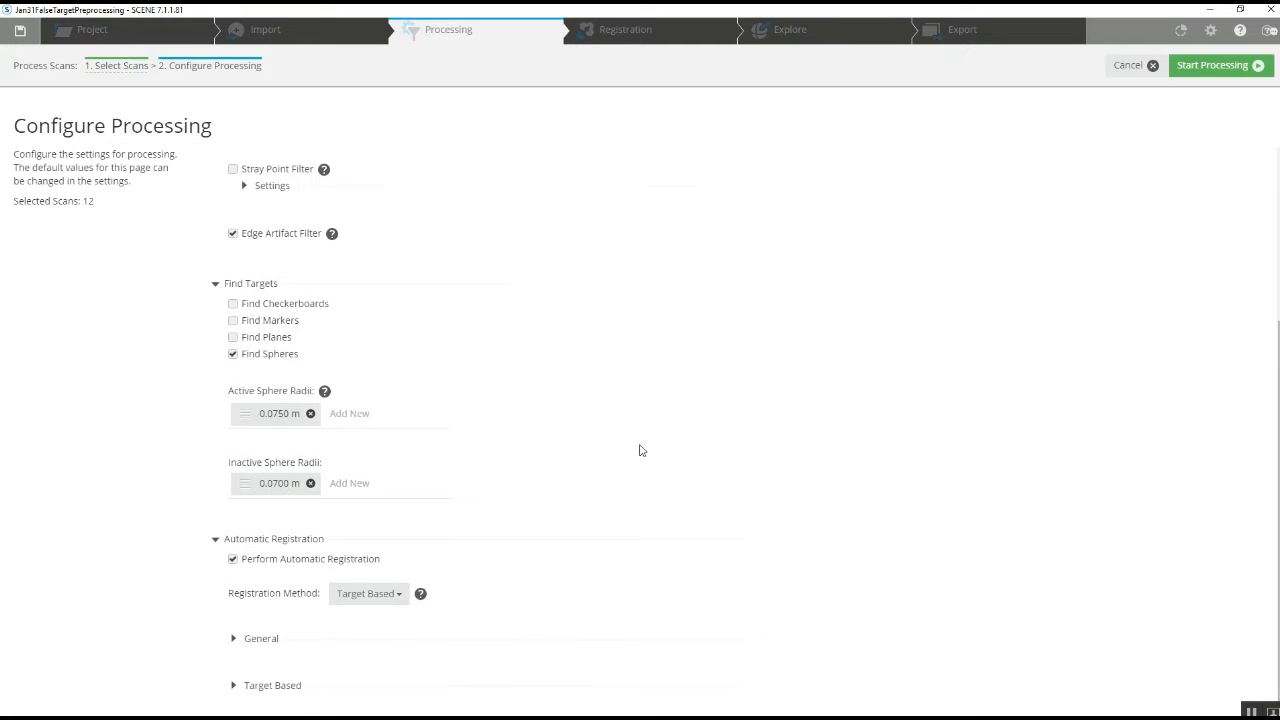
pyautogui.scroll(3, 641, 450)
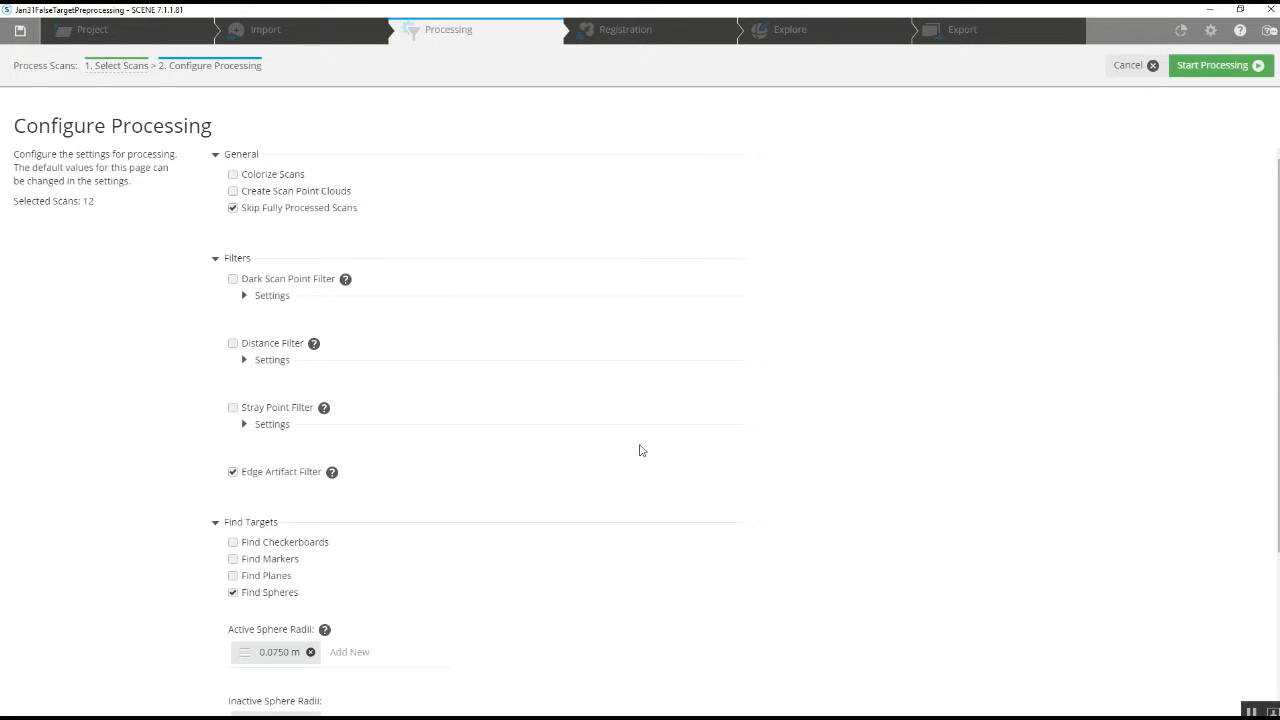
pyautogui.click(1205, 72)
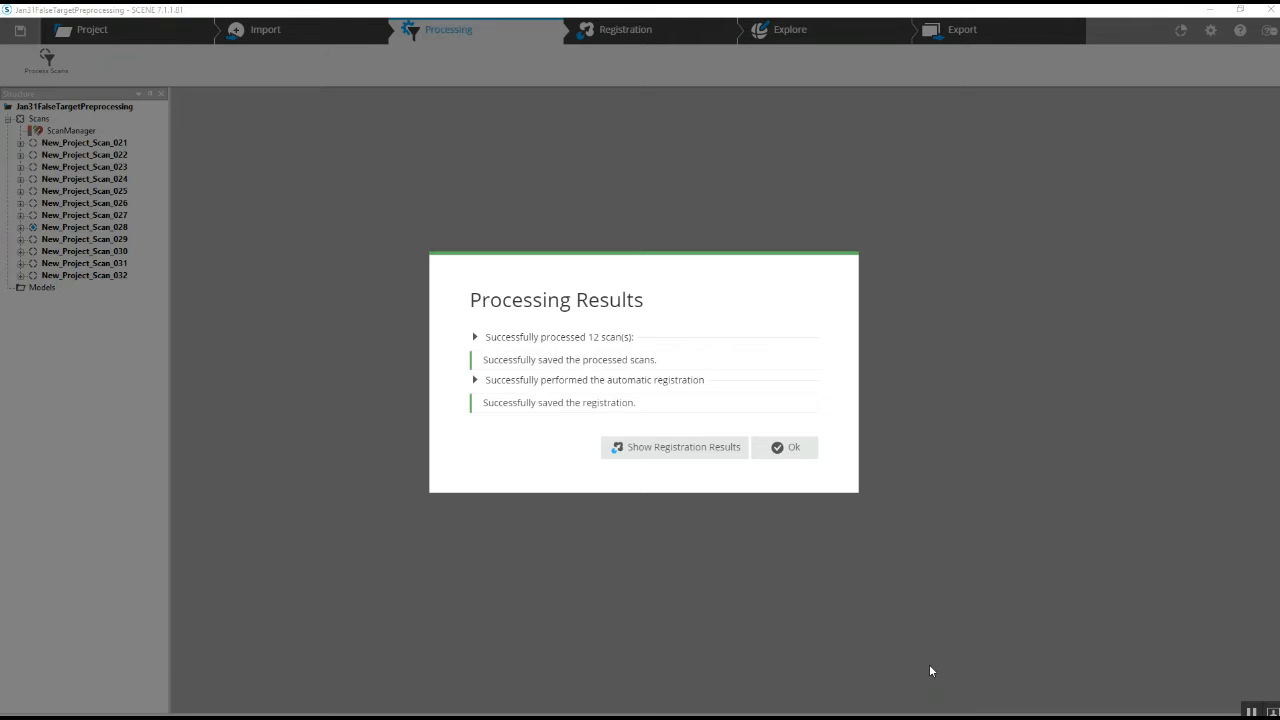
# Dismiss the processing results and review the ScanManager's scan results for mean target distance errors
pyautogui.click(784, 447)
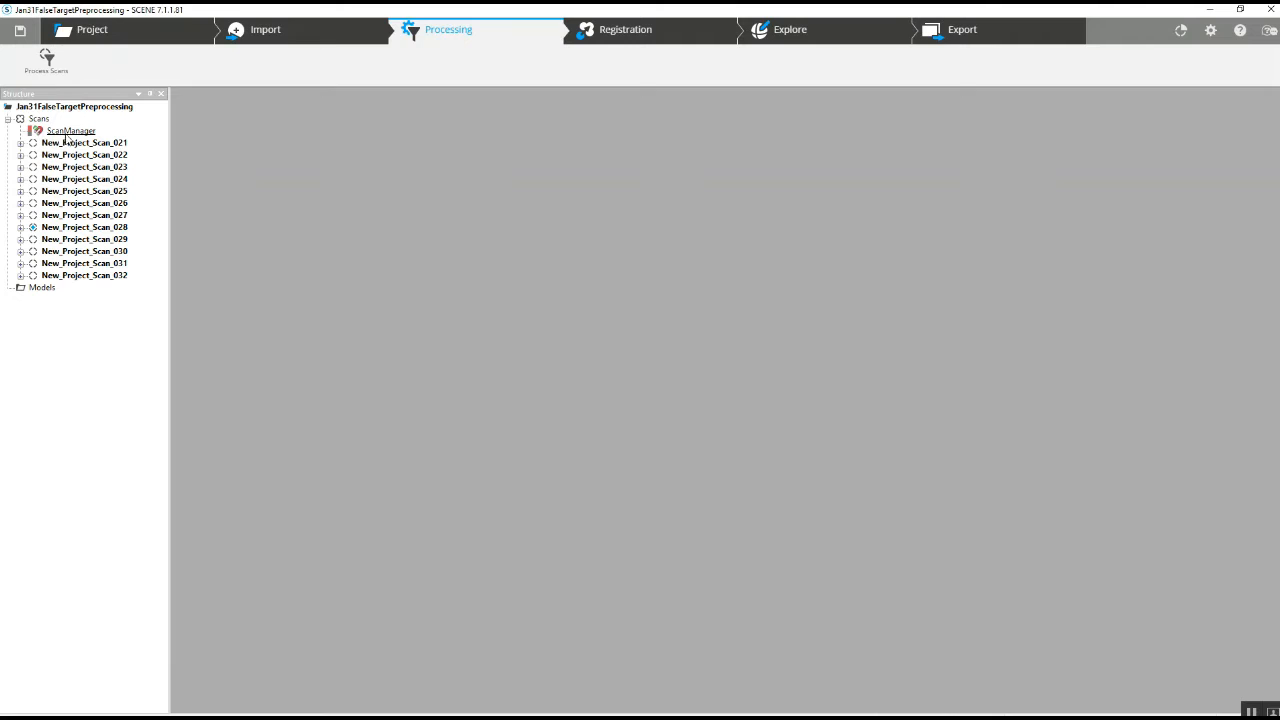
pyautogui.doubleClick(68, 131)
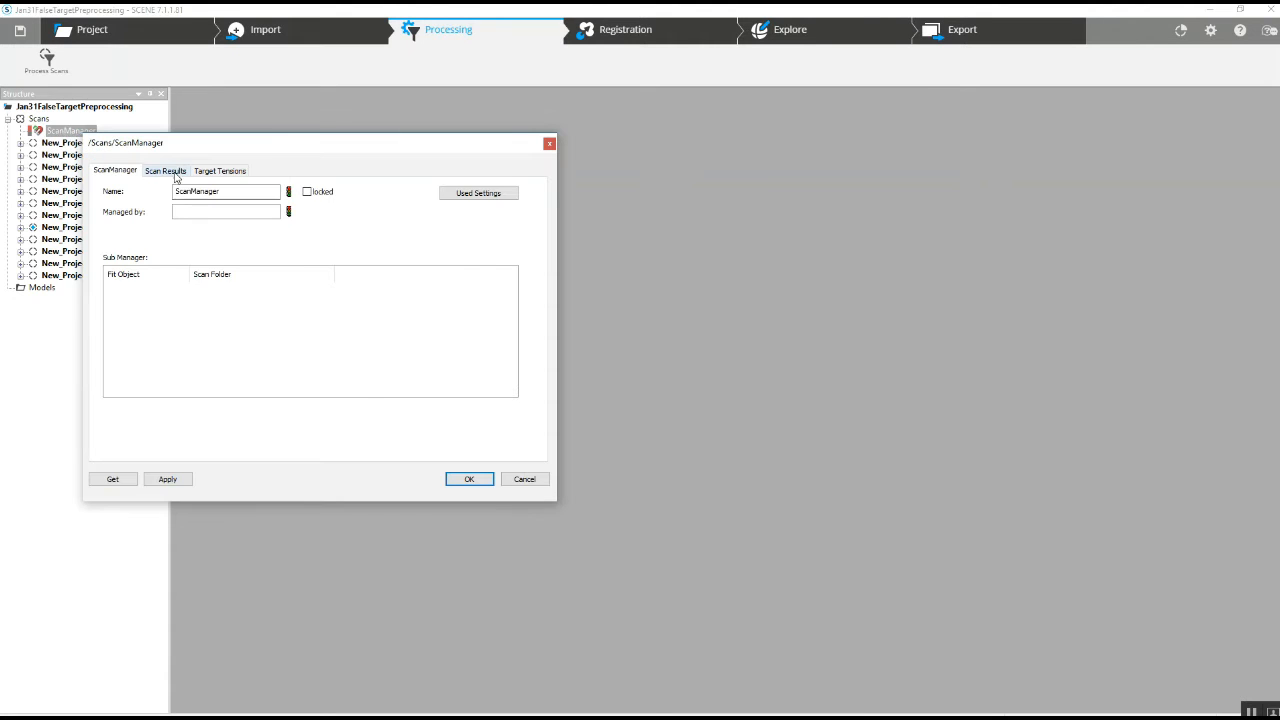
pyautogui.click(166, 172)
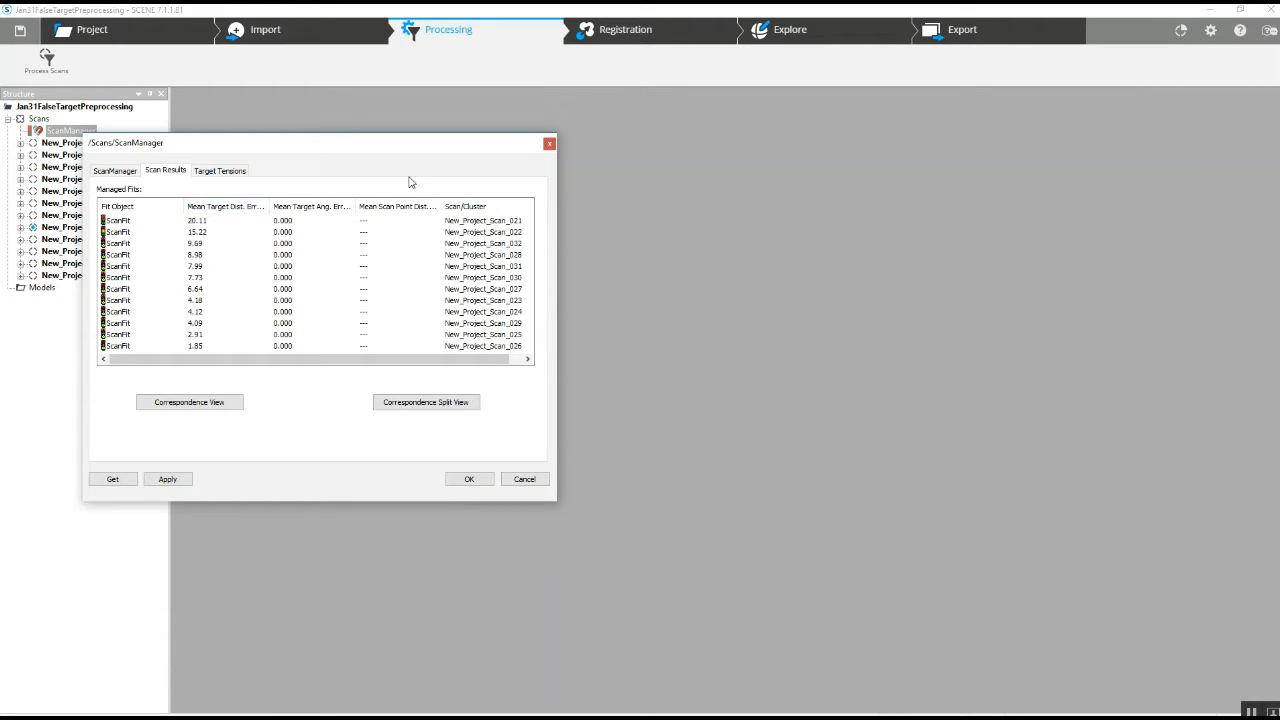
pyautogui.click(549, 145)
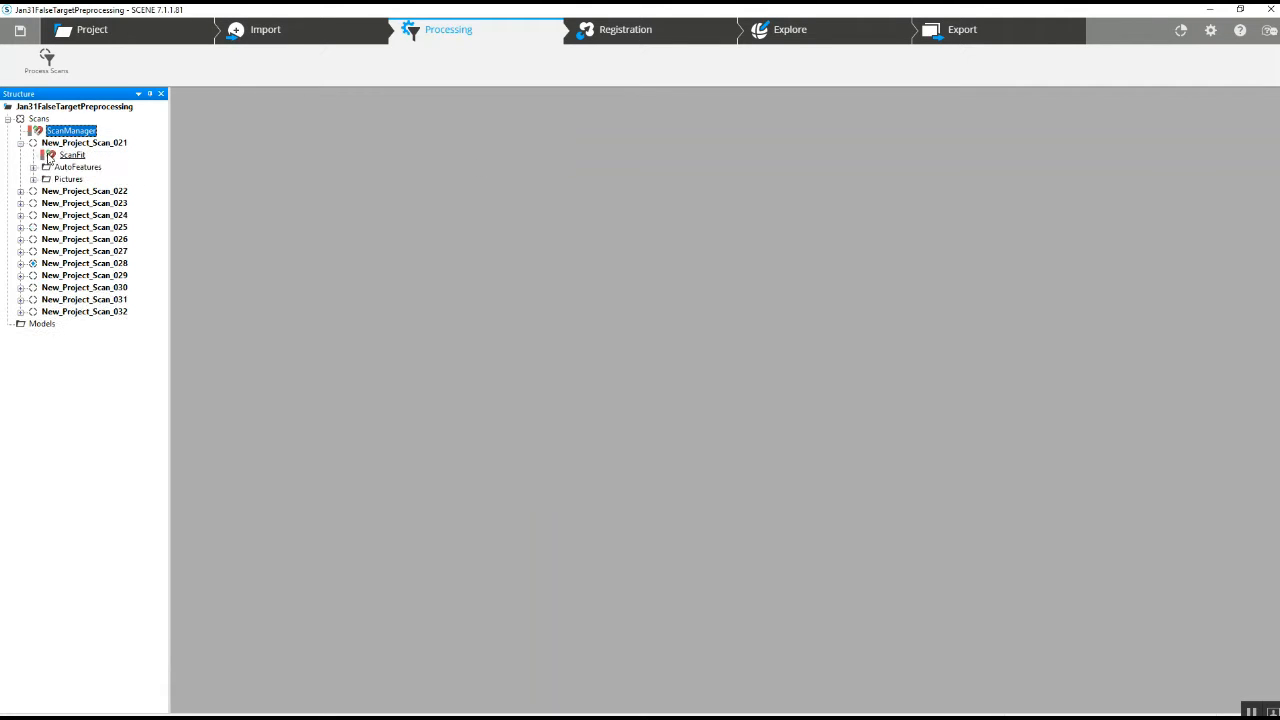
# Expand the detected spheres of New_Project_Scan_021 and open that scan in a view
pyautogui.click(33, 167)
pyautogui.click(45, 181)
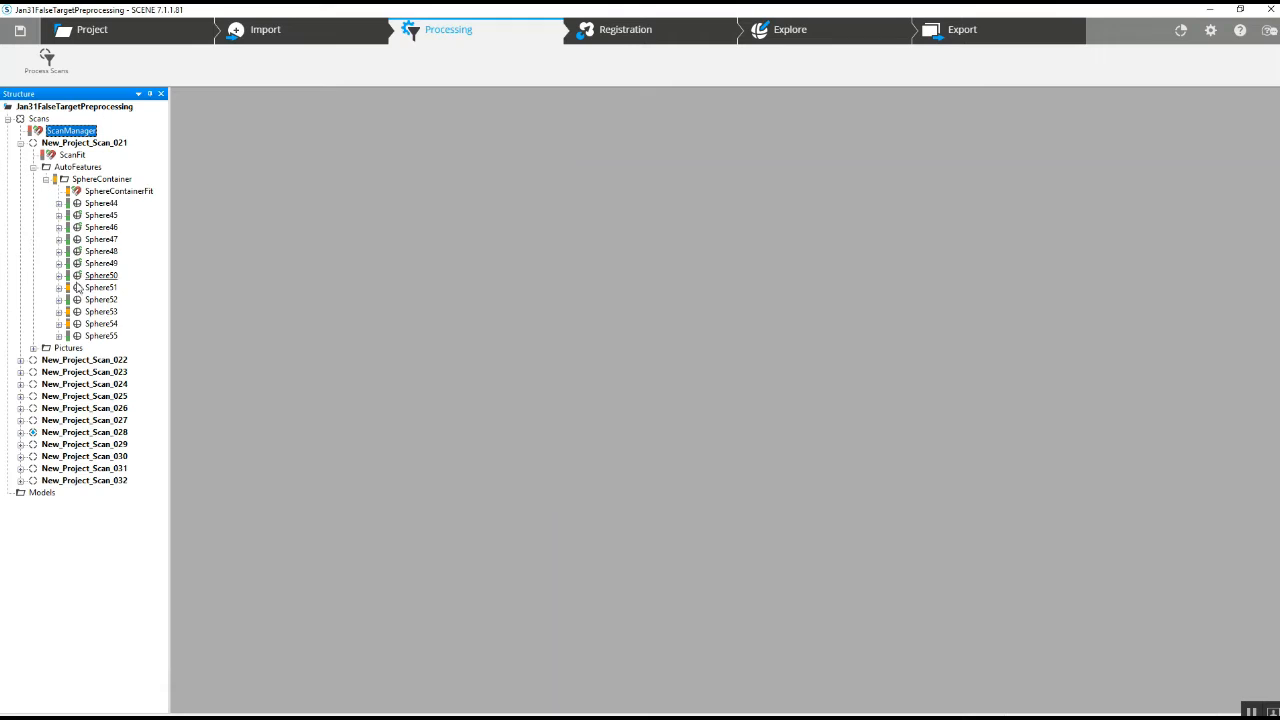
pyautogui.click(79, 146)
pyautogui.rightClick(80, 150)
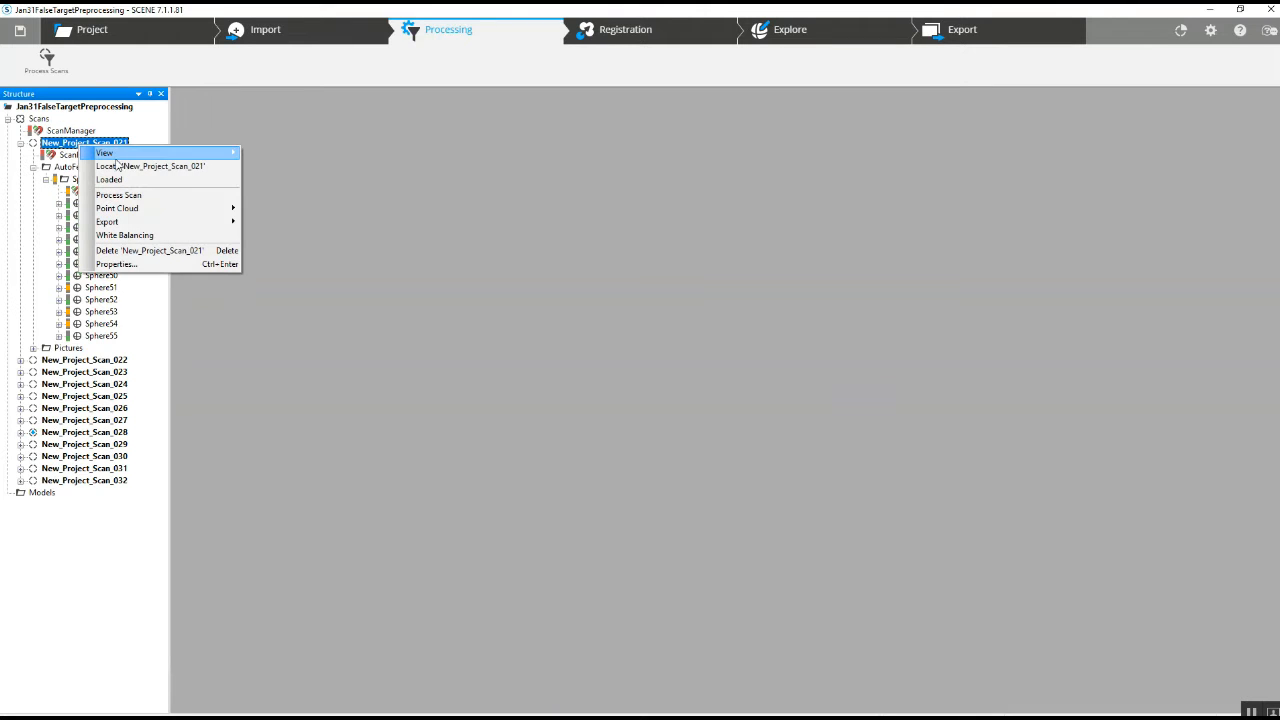
pyautogui.moveTo(118, 156)
pyautogui.click(275, 167)
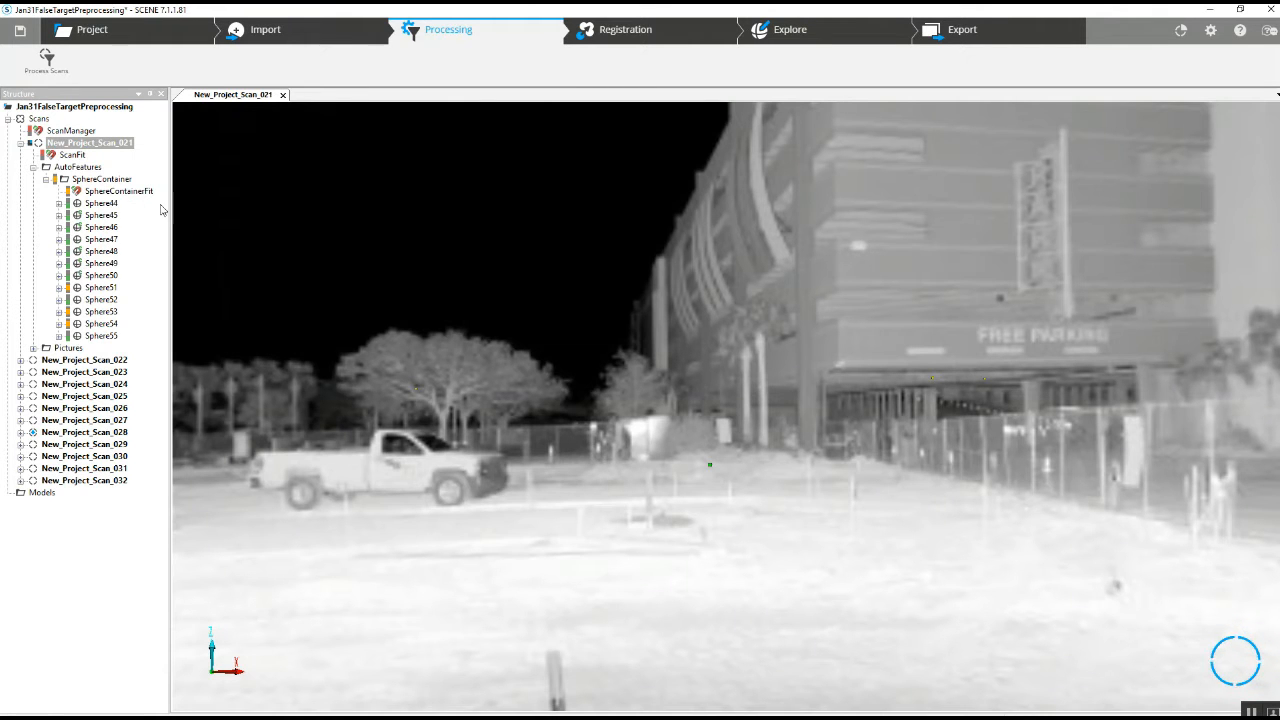
# Inspect the sphere markers throughout New_Project_Scan_021 to tell real tripod spheres from false targets
pyautogui.moveTo(567, 376); pyautogui.dragTo(519, 333)
pyautogui.scroll(2, 576, 340)
pyautogui.moveTo(1110, 354); pyautogui.dragTo(1068, 358)
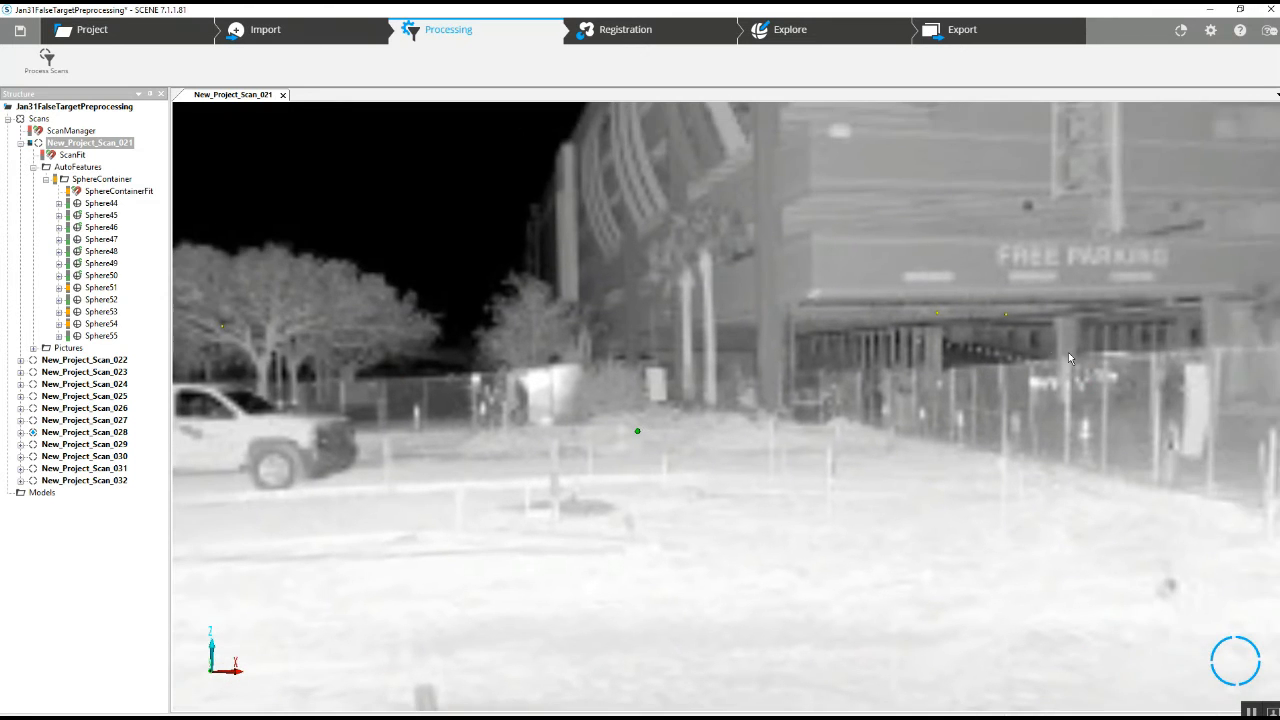
pyautogui.scroll(5, 946, 327)
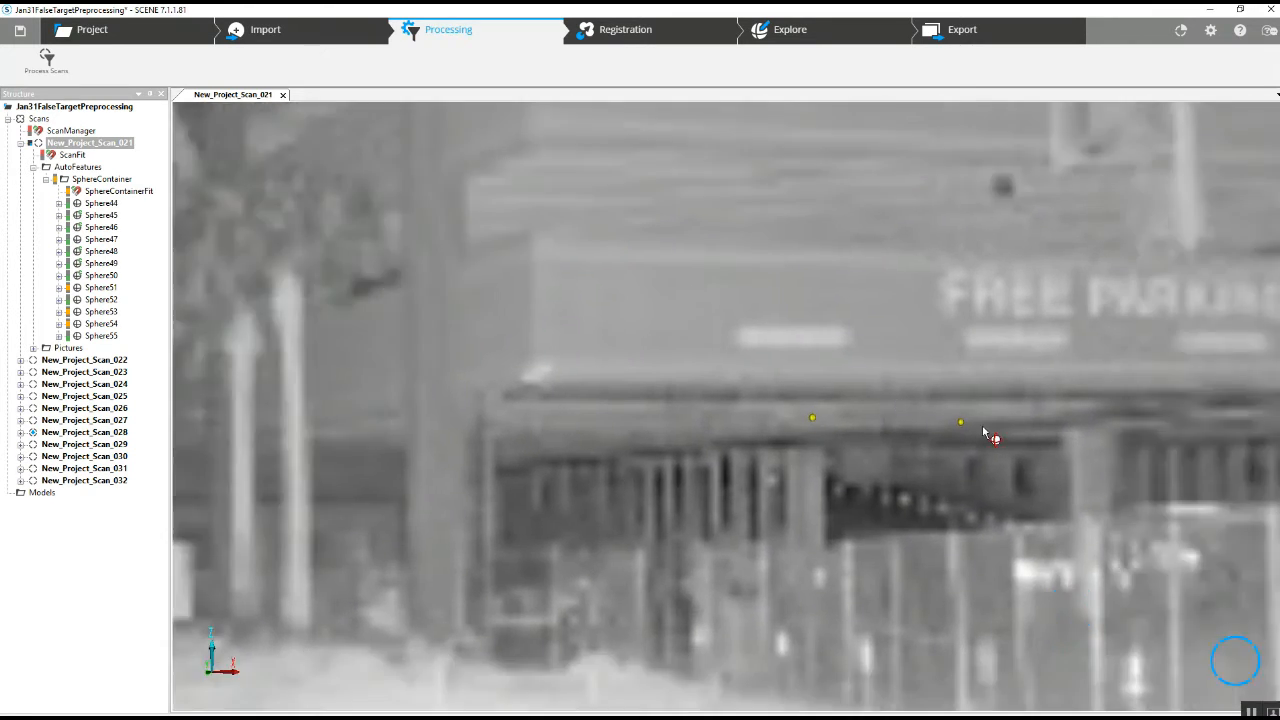
pyautogui.moveTo(984, 430); pyautogui.dragTo(647, 392)
pyautogui.scroll(-8, 419, 310)
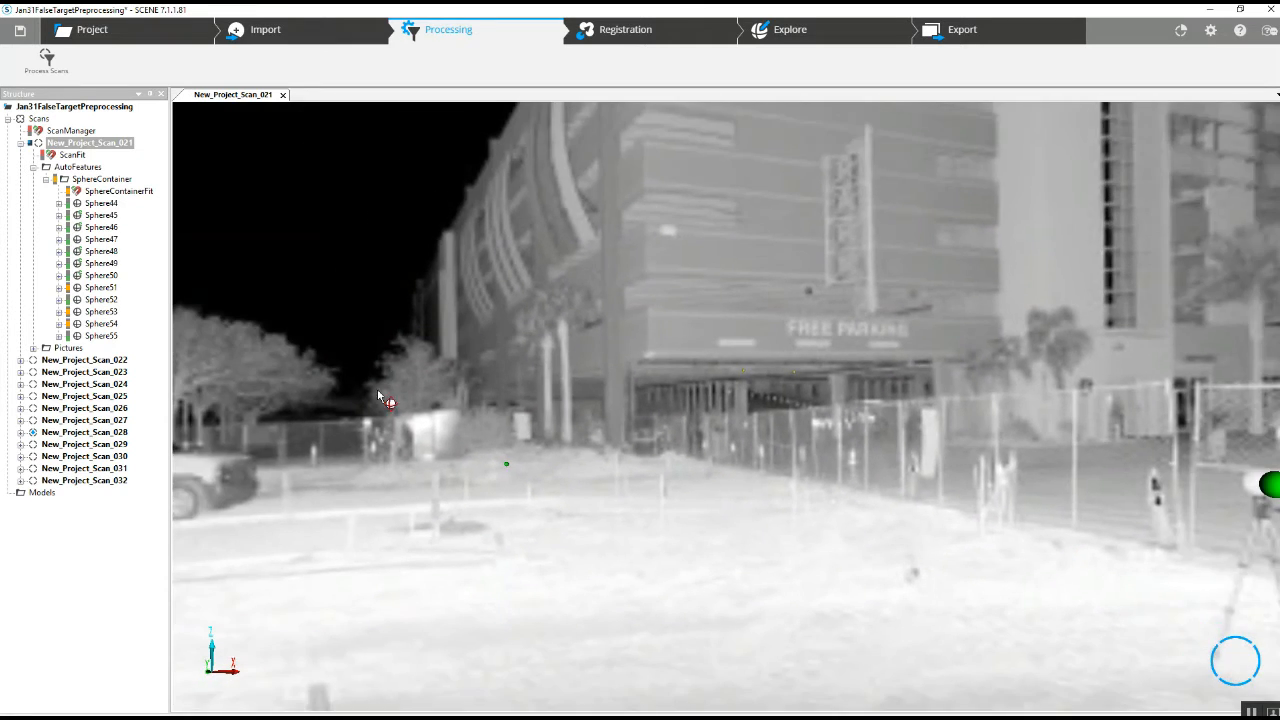
pyautogui.moveTo(378, 395); pyautogui.dragTo(542, 268)
pyautogui.scroll(5, 542, 268)
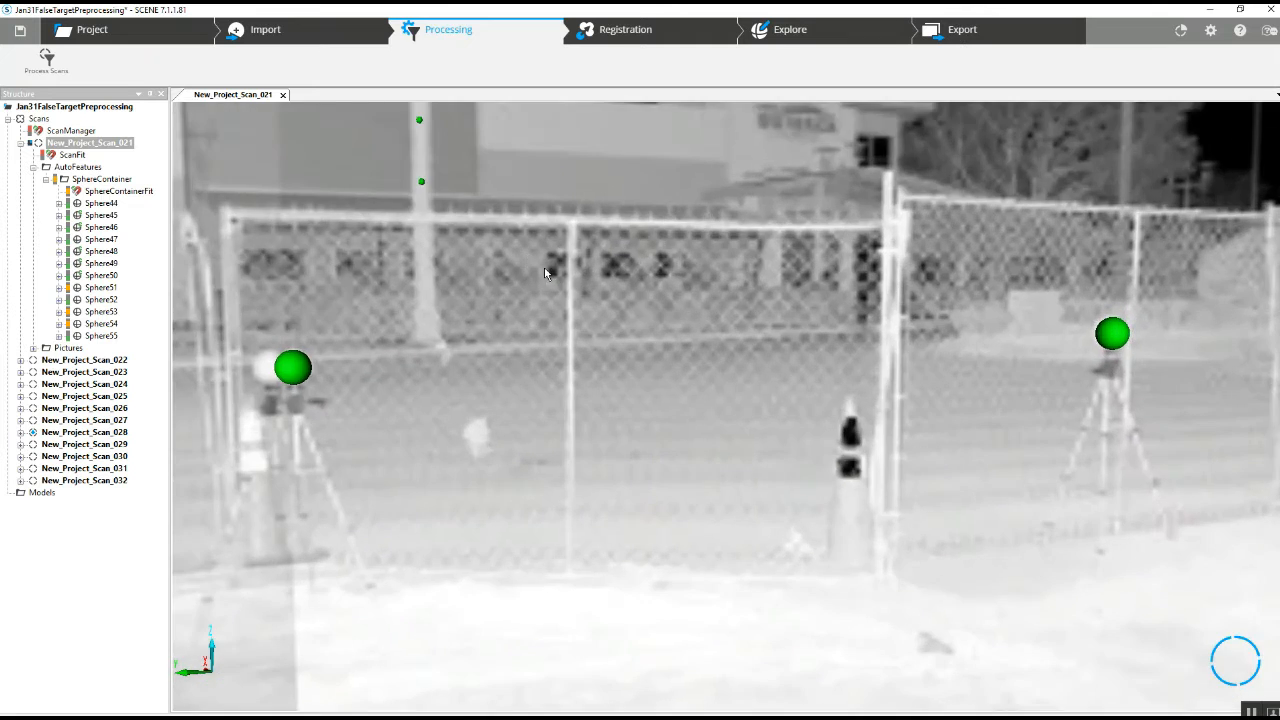
pyautogui.moveTo(480, 377); pyautogui.dragTo(1132, 574)
pyautogui.moveTo(386, 314); pyautogui.dragTo(420, 355)
pyautogui.scroll(-2, 420, 351)
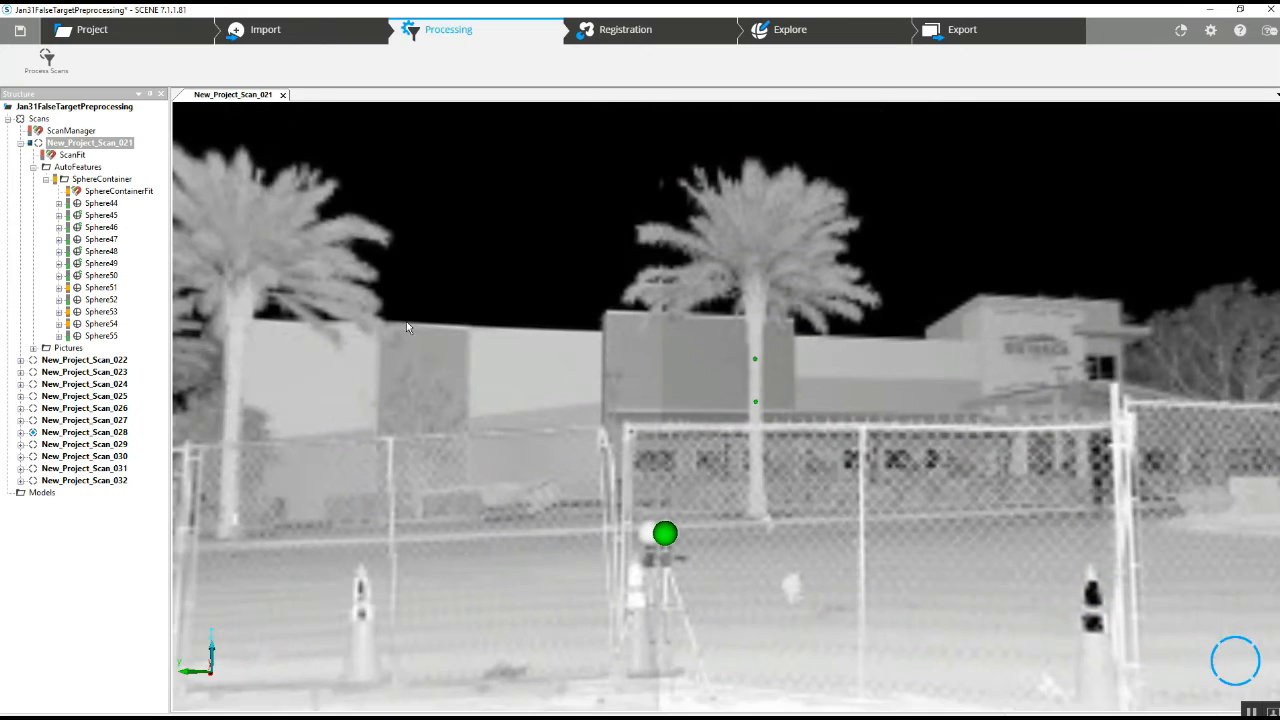
# Delete the two false targets, Sphere45 and Sphere46, on the palm trunk in New_Project_Scan_021
pyautogui.rightClick(755, 361)
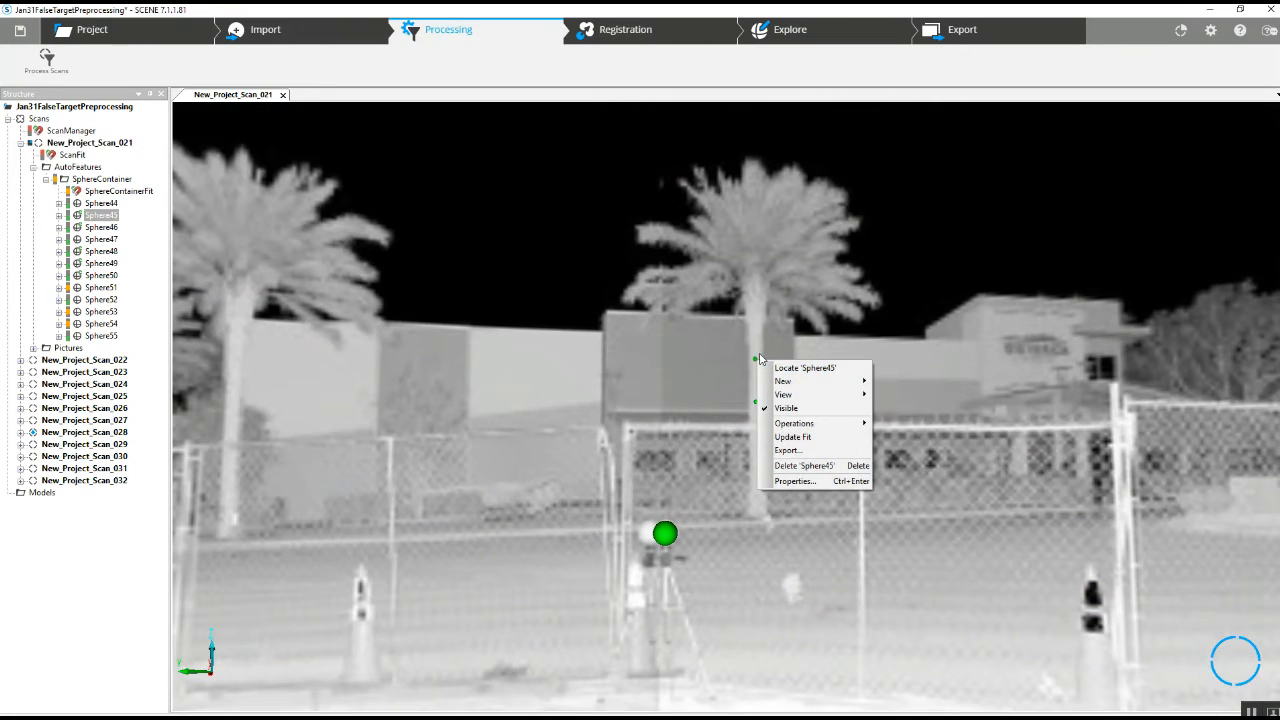
pyautogui.moveTo(754, 359); pyautogui.dragTo(757, 359)
pyautogui.rightClick(758, 361)
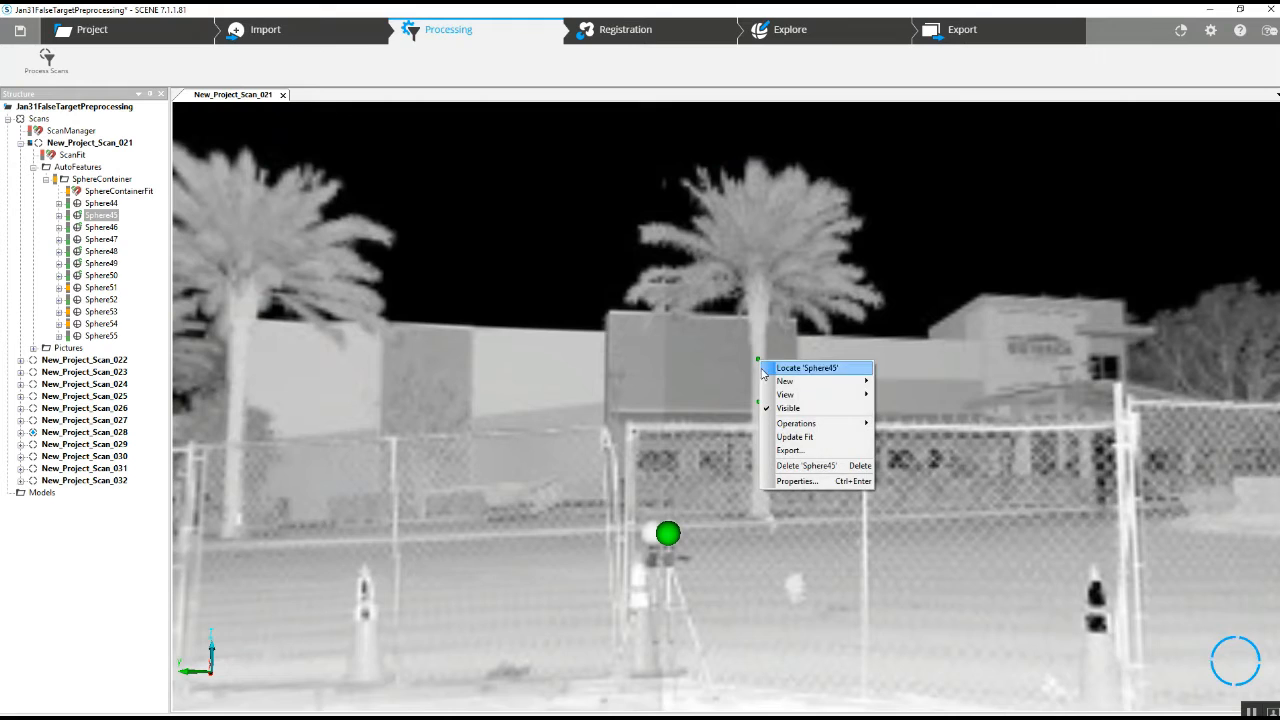
pyautogui.click(790, 467)
pyautogui.click(700, 421)
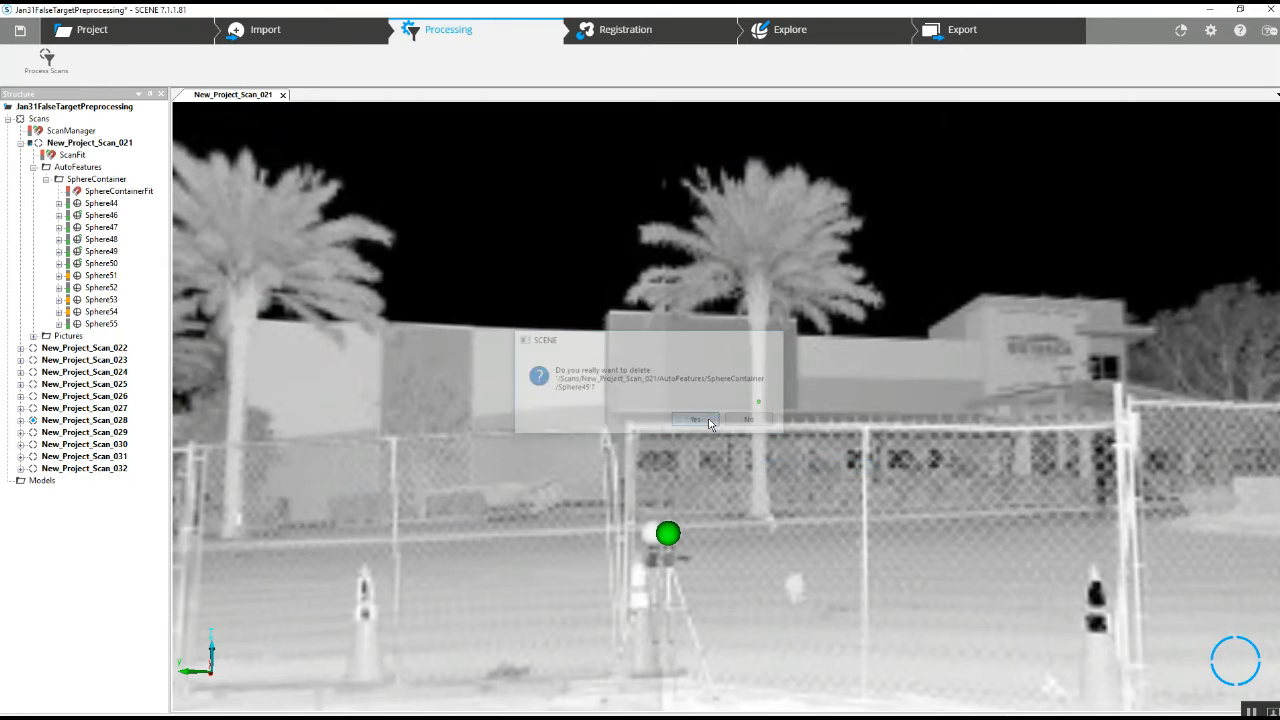
pyautogui.rightClick(759, 405)
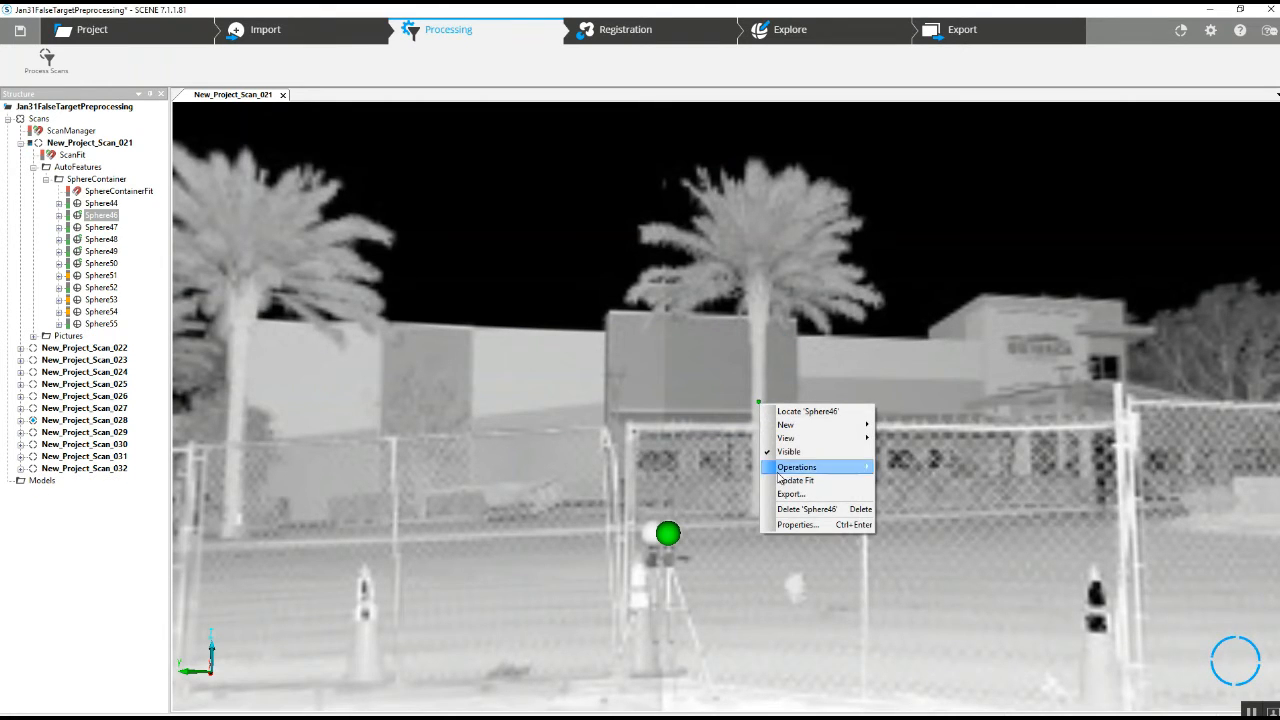
pyautogui.click(805, 509)
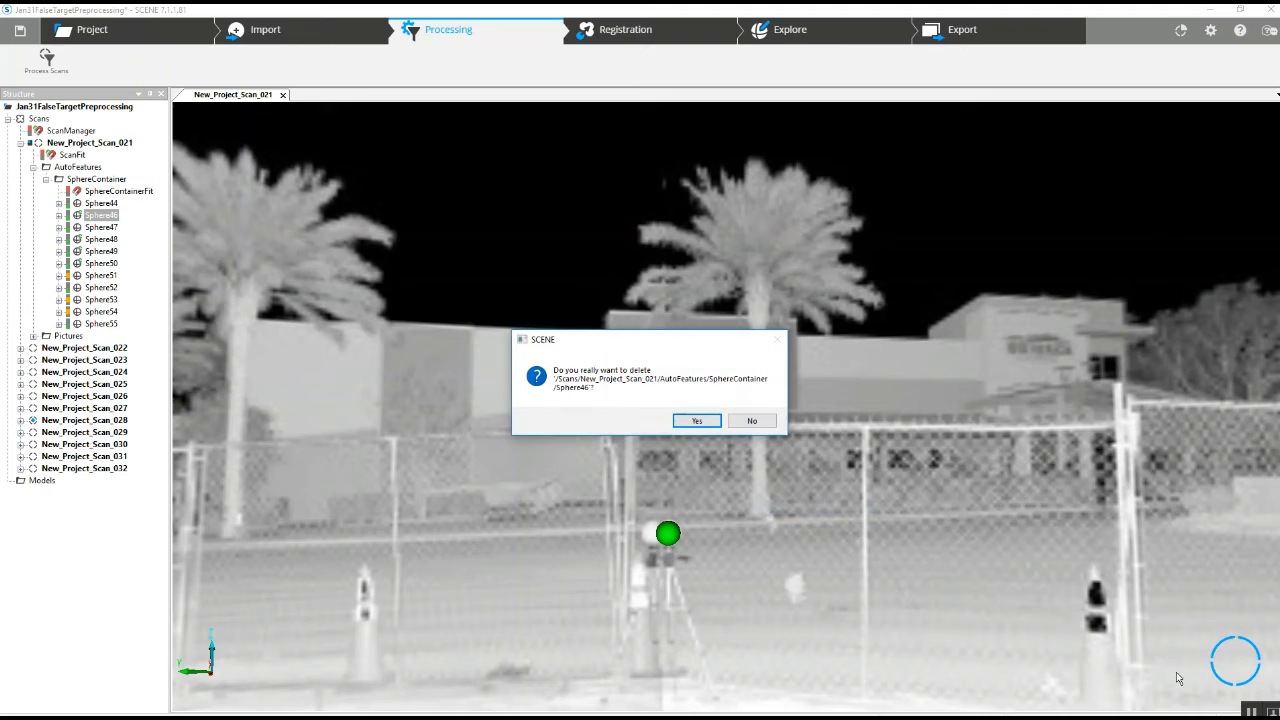
pyautogui.click(697, 421)
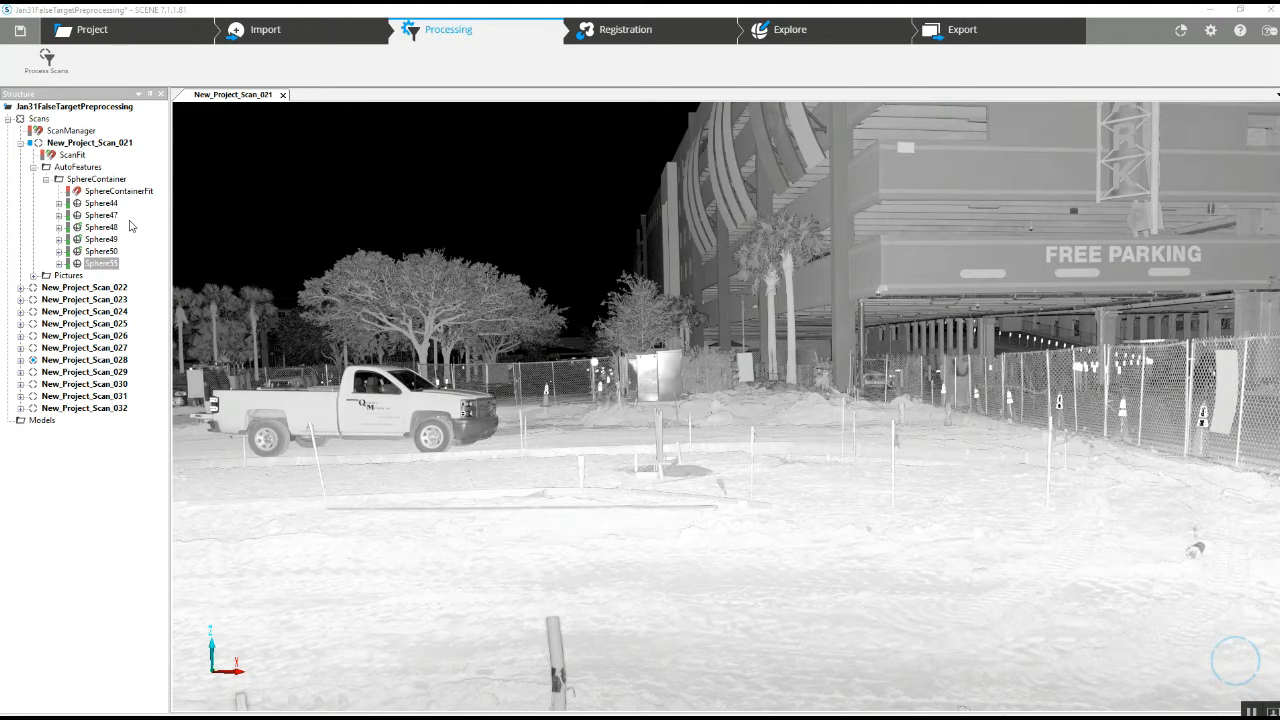
# Check the remaining spheres in the New_Project_Scan_021 view and expand the sphere list of New_Project_Scan_022
pyautogui.moveTo(431, 356); pyautogui.dragTo(510, 364)
pyautogui.moveTo(402, 364); pyautogui.dragTo(456, 361)
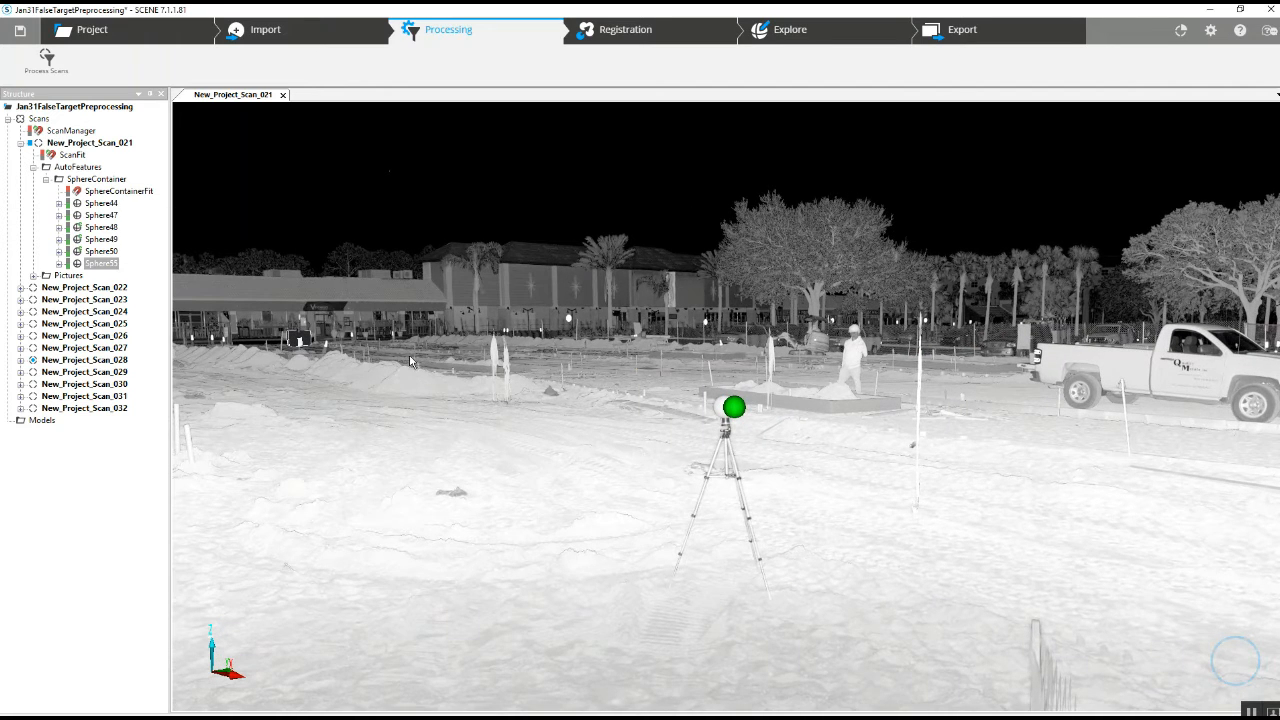
pyautogui.click(20, 287)
pyautogui.click(33, 311)
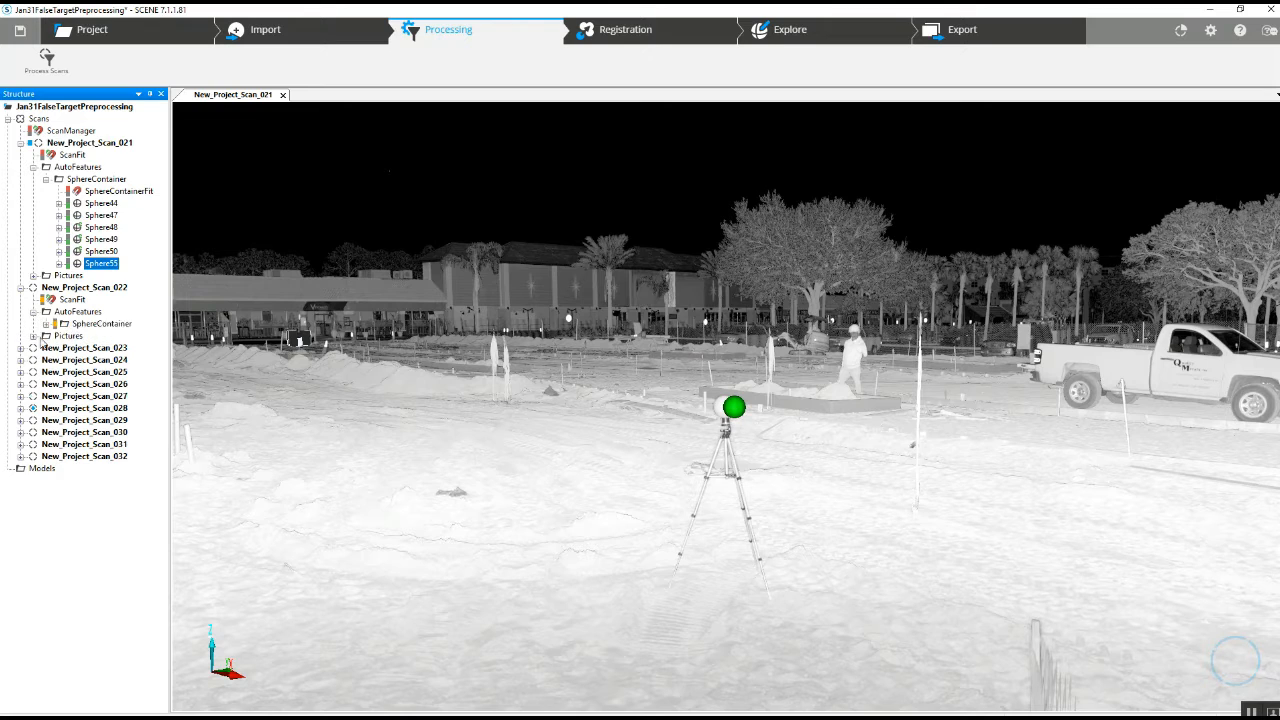
pyautogui.click(46, 324)
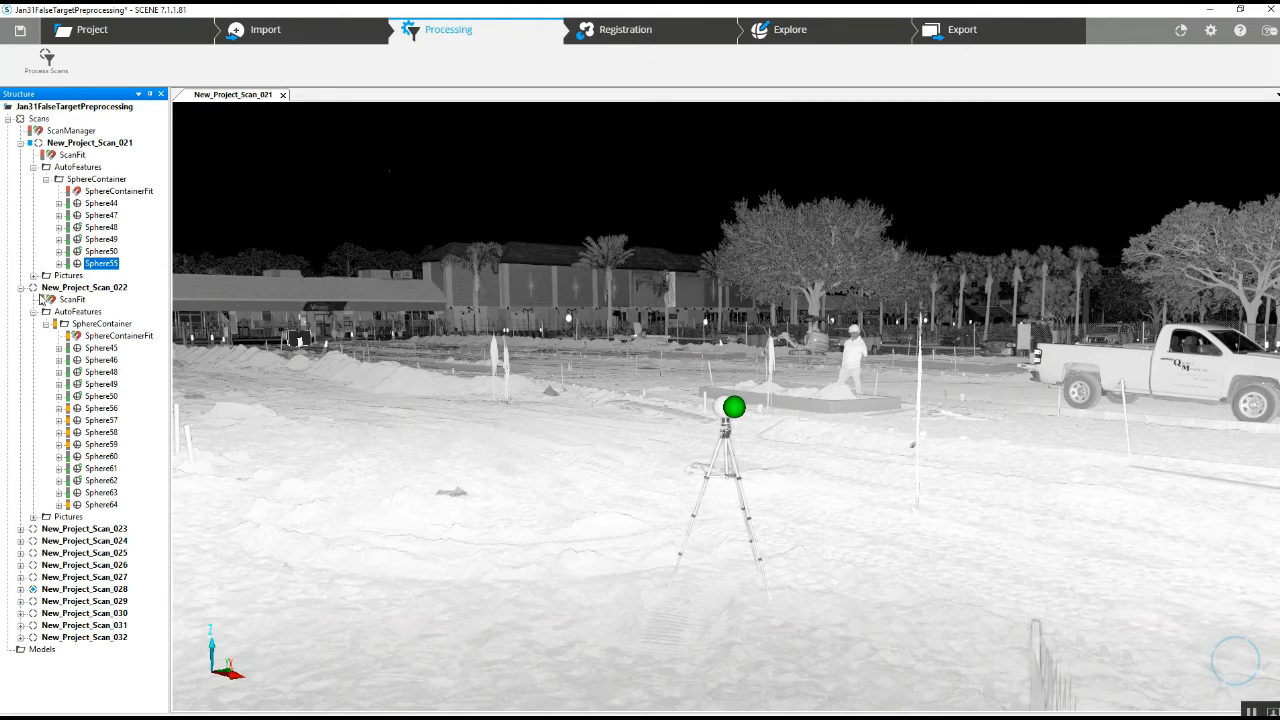
pyautogui.rightClick(82, 132)
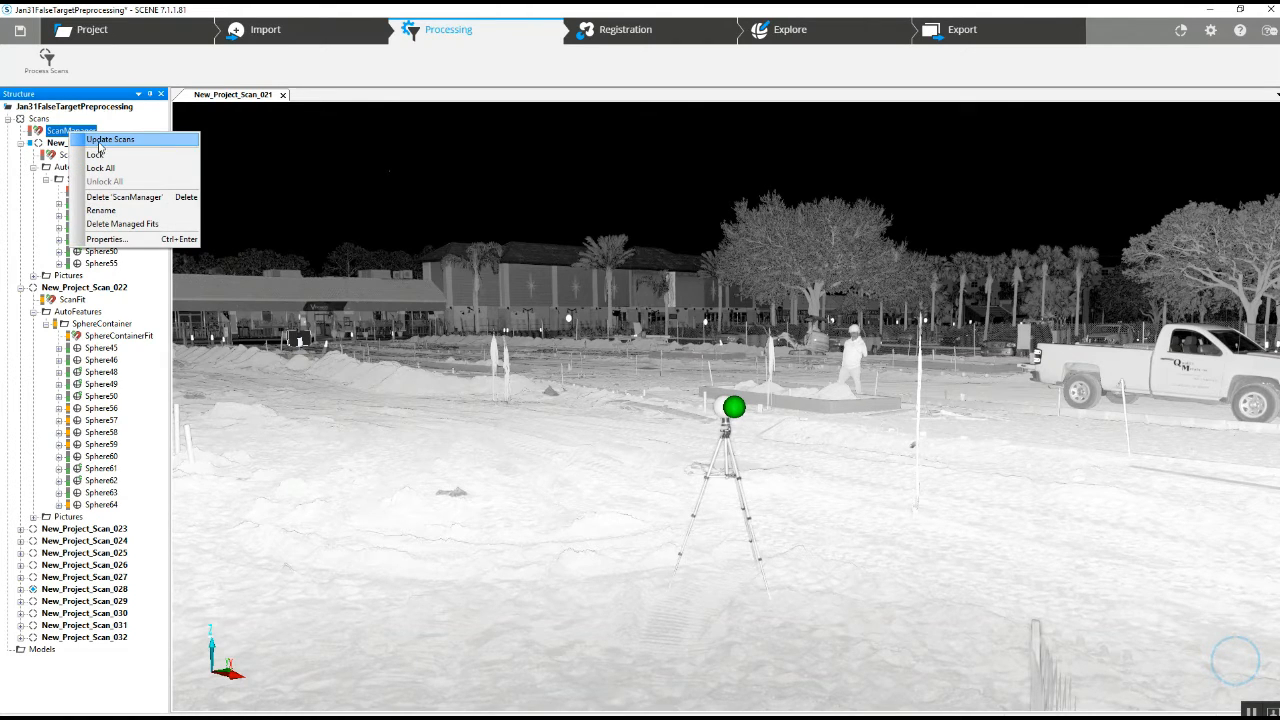
pyautogui.moveTo(338, 272); pyautogui.dragTo(341, 272)
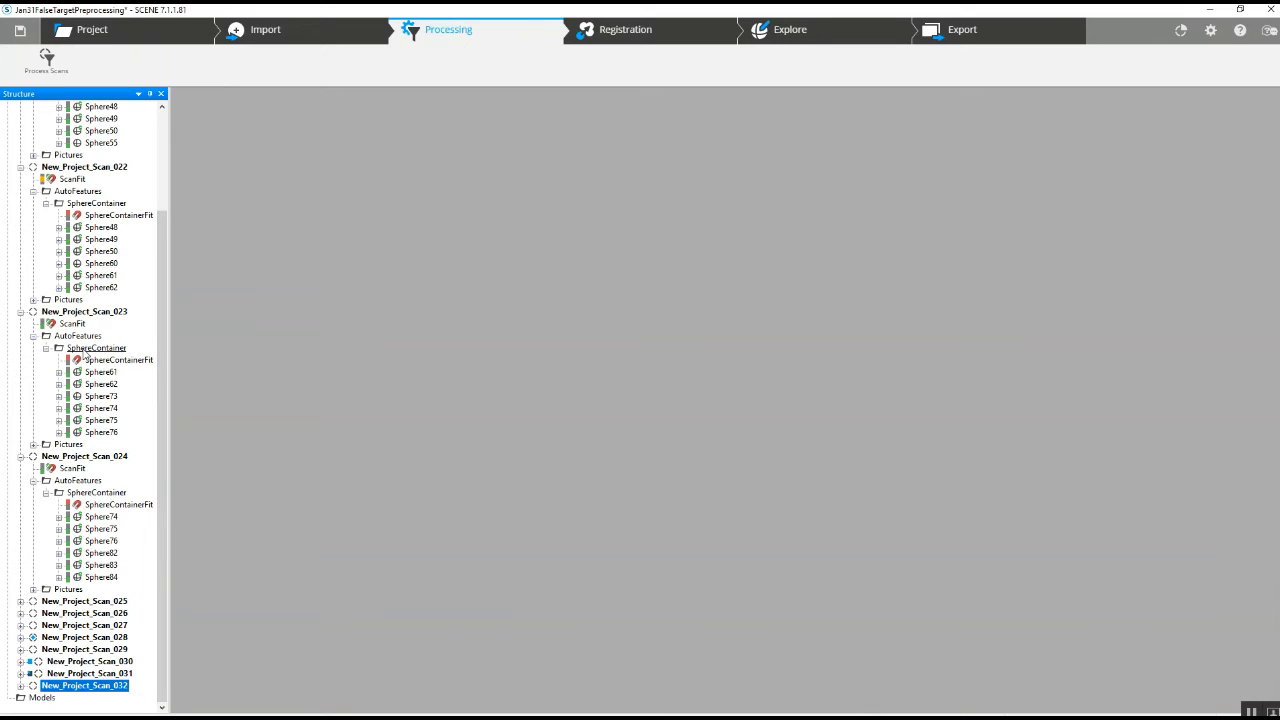
# Expand the sphere list of New_Project_Scan_025 to review its targets, and collapse all scan branches in the structure tree
pyautogui.click(20, 601)
pyautogui.click(33, 625)
pyautogui.click(45, 638)
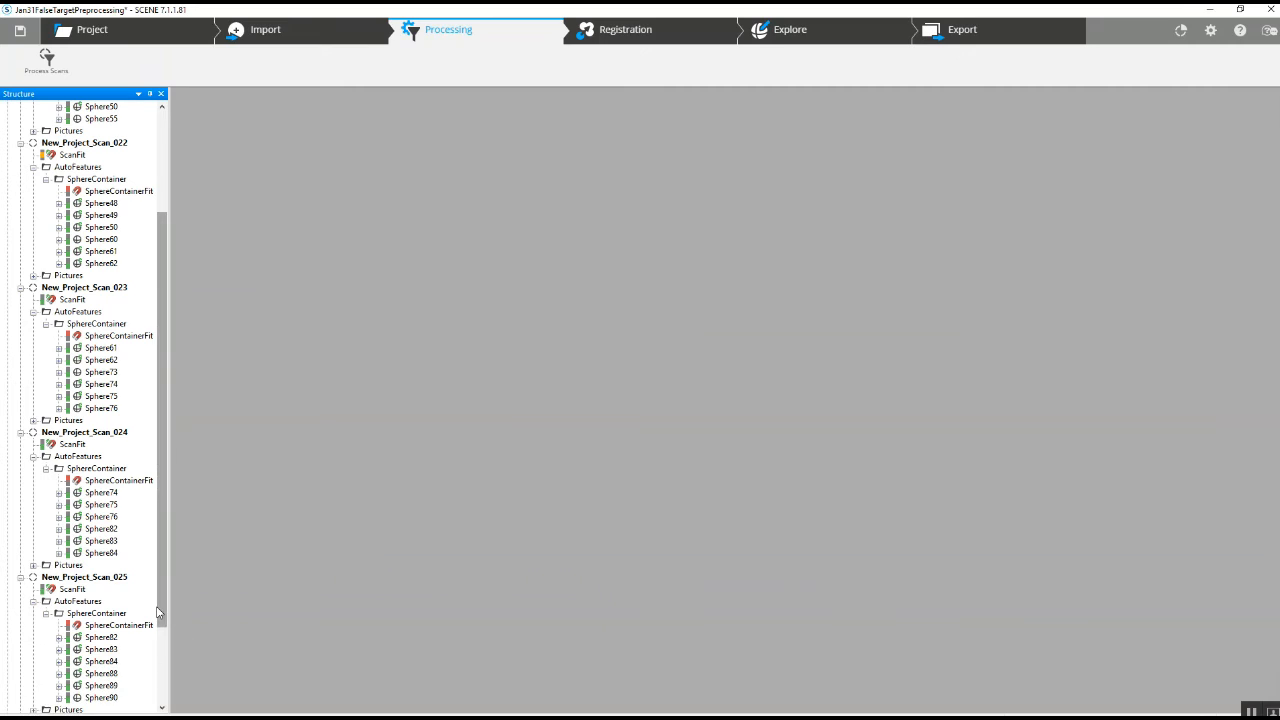
pyautogui.moveTo(160, 609); pyautogui.dragTo(161, 330)
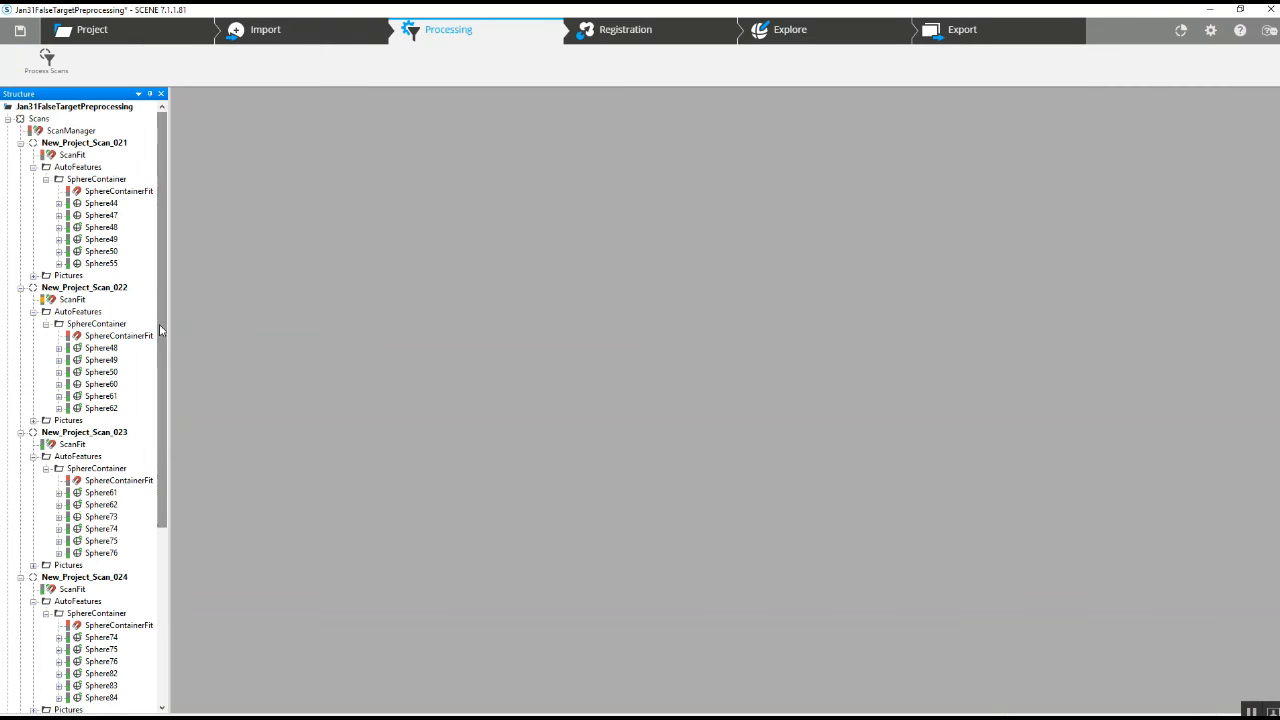
pyautogui.click(8, 119)
pyautogui.click(8, 119)
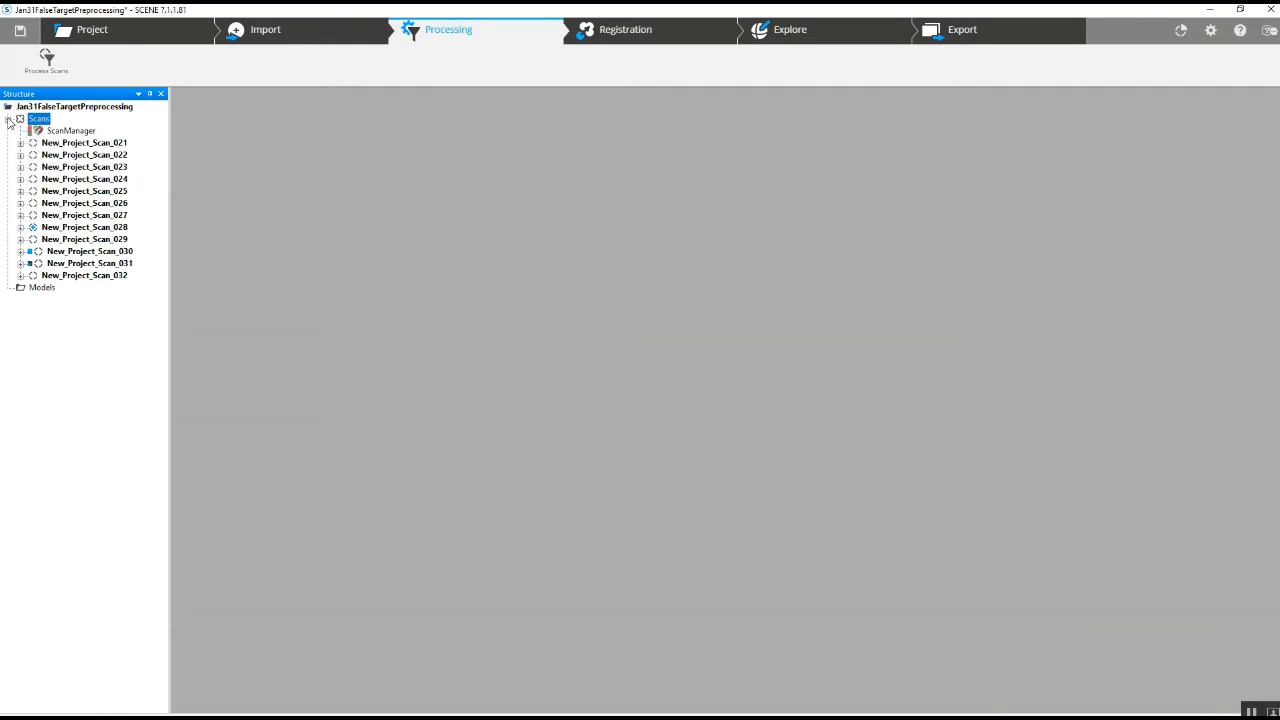
# Update the scans through the ScanManager with Target Based placement and the existing correspondence search options
pyautogui.rightClick(72, 132)
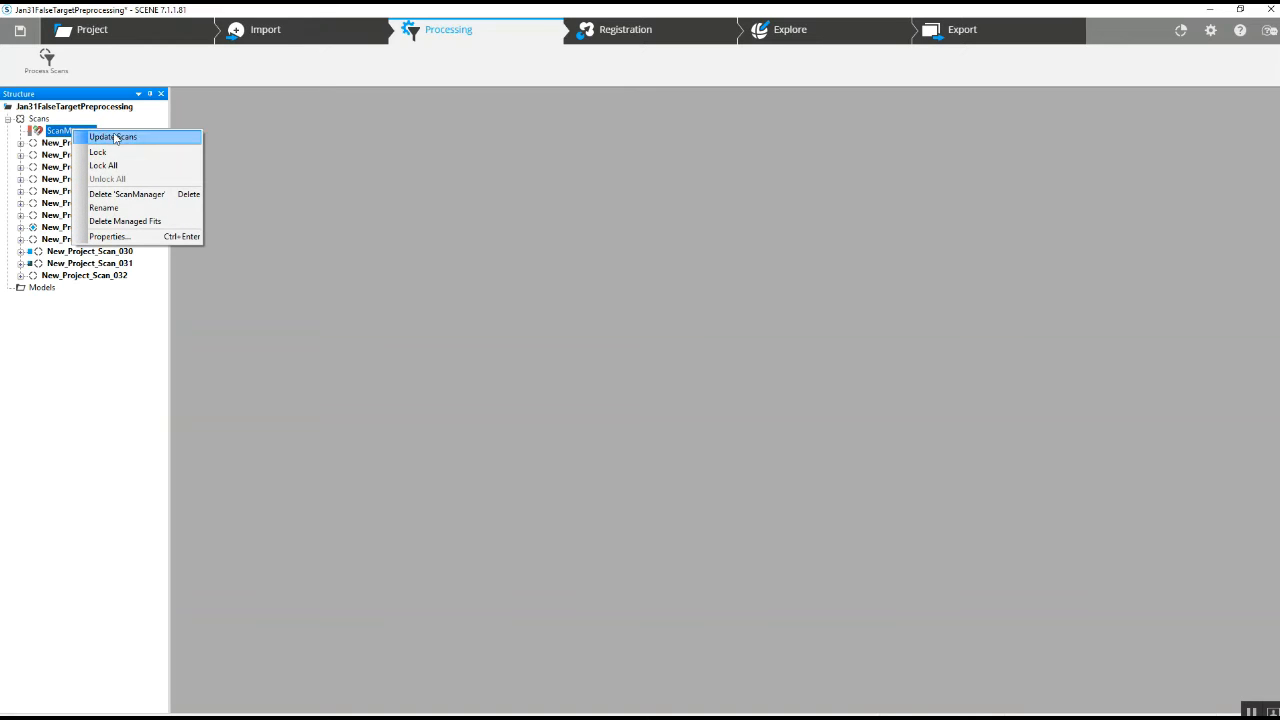
pyautogui.click(113, 138)
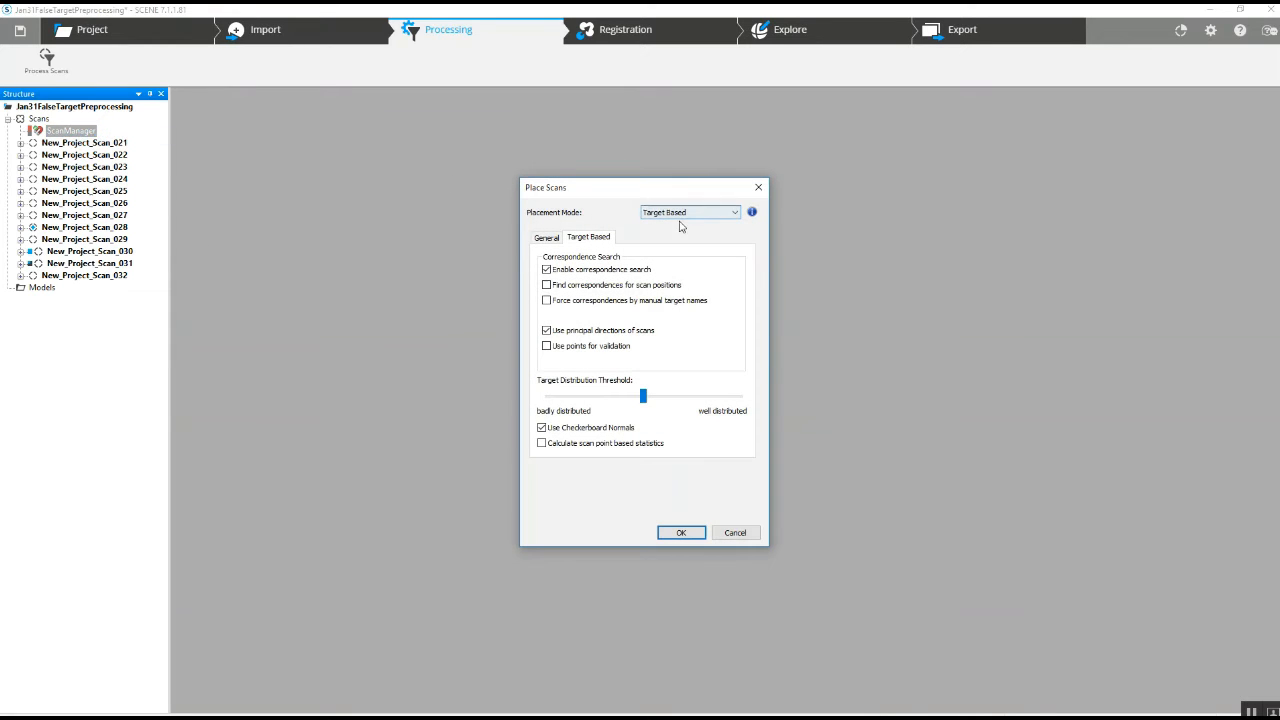
pyautogui.moveTo(670, 219)
pyautogui.click(676, 533)
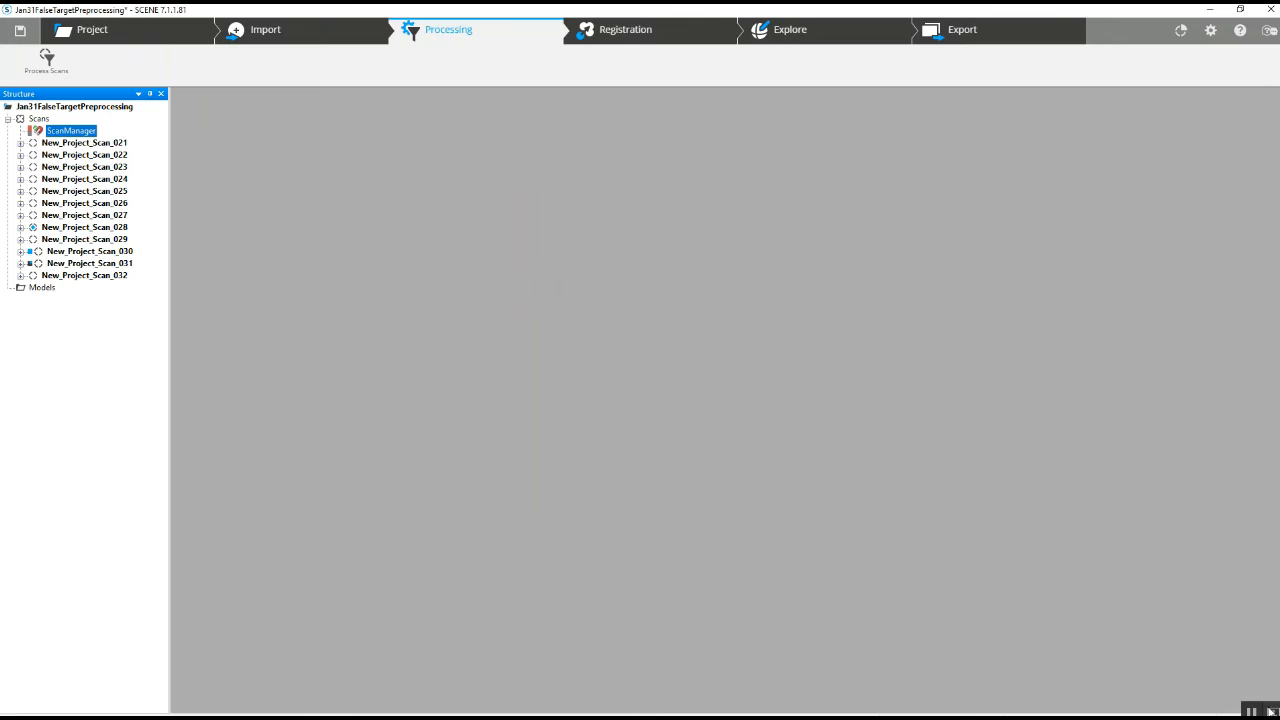
# Review the ScanManager's scan results and target tensions for the updated registration, and close the results dialog
pyautogui.moveTo(990, 356); pyautogui.dragTo(666, 156)
pyautogui.click(530, 180)
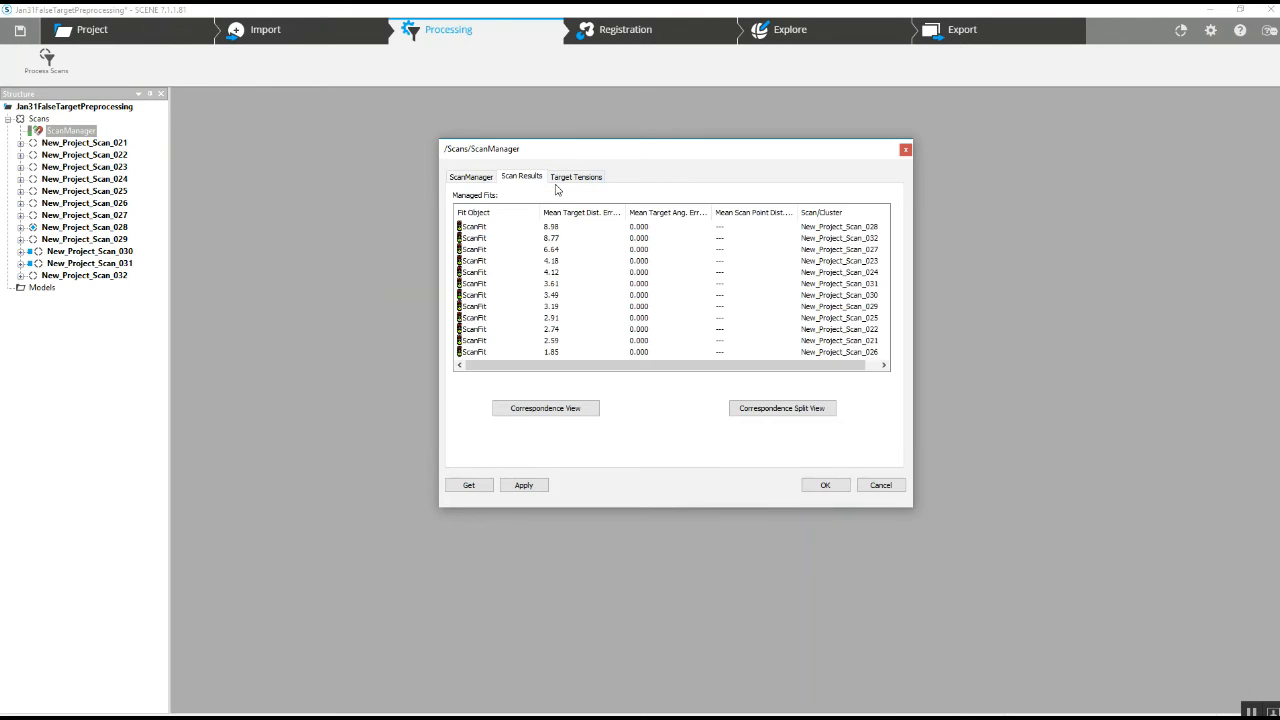
pyautogui.click(575, 177)
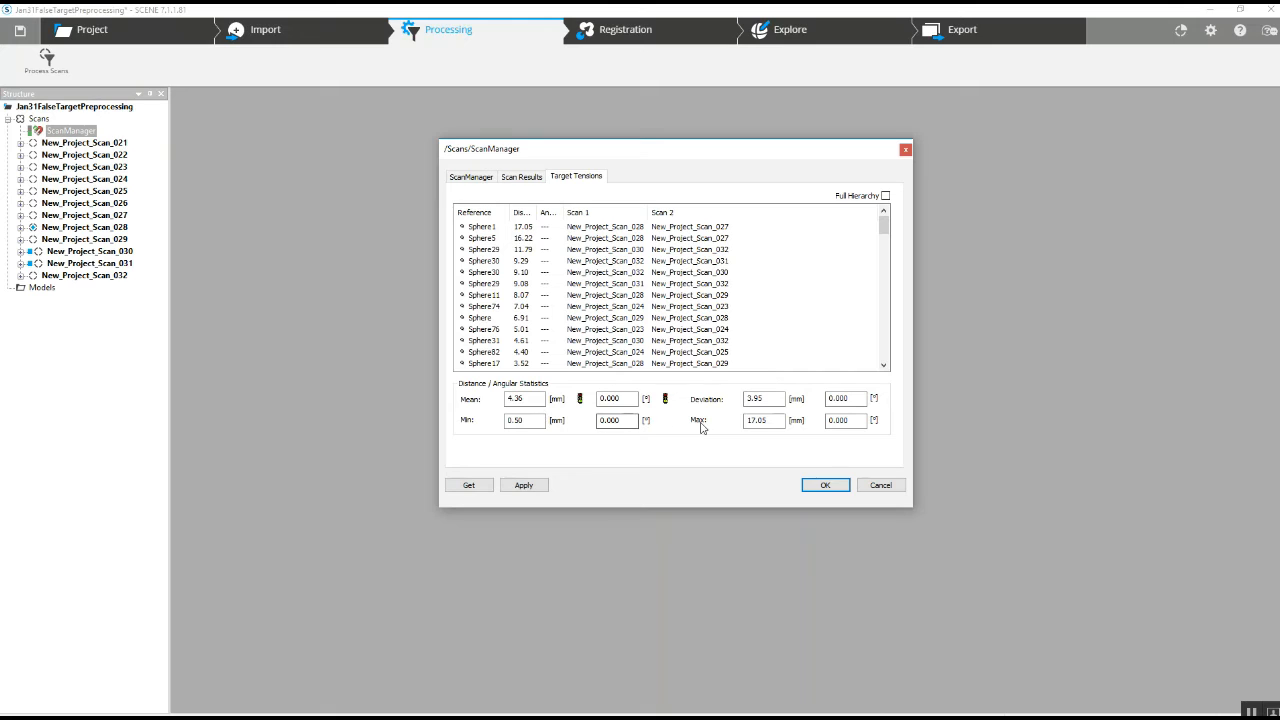
pyautogui.moveTo(592, 155); pyautogui.dragTo(627, 207)
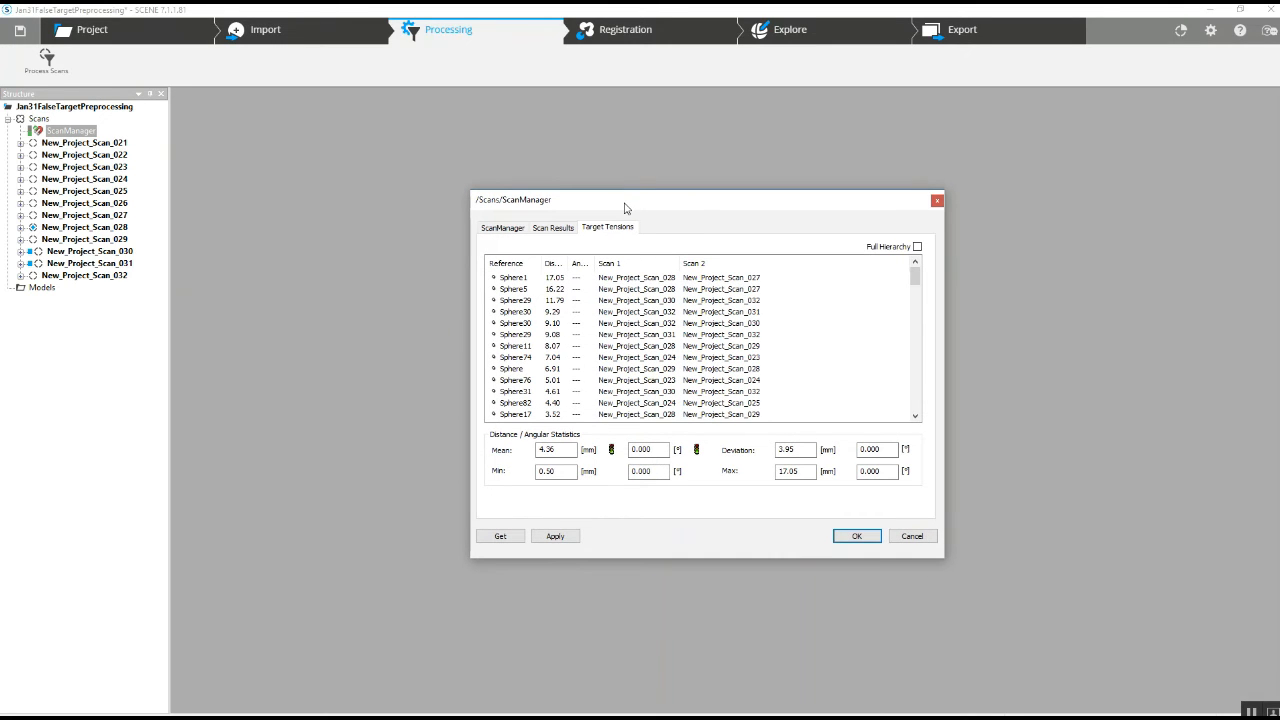
pyautogui.moveTo(836, 209); pyautogui.dragTo(764, 186)
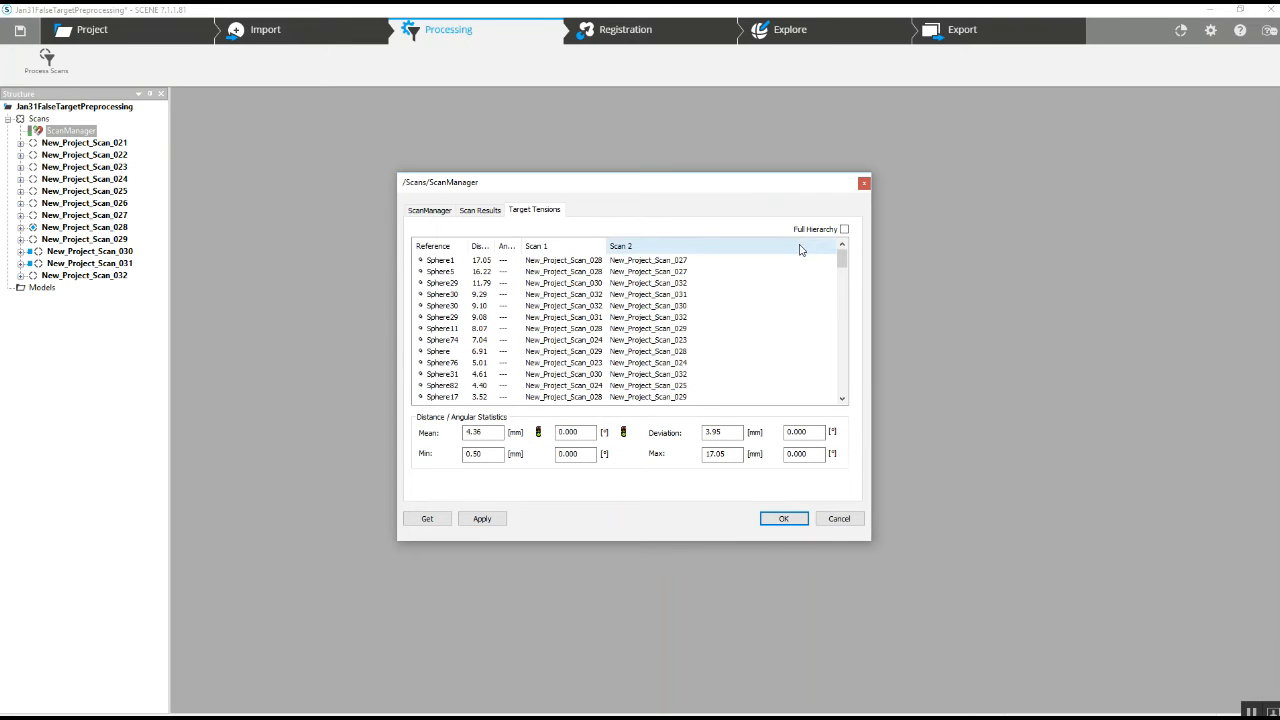
pyautogui.click(773, 520)
# Expand the sphere lists of New_Project_Scan_021, 022 and 023 to check their matched targets, and collapse all scan branches
pyautogui.click(20, 144)
pyautogui.click(32, 168)
pyautogui.click(44, 181)
pyautogui.click(20, 288)
pyautogui.click(32, 311)
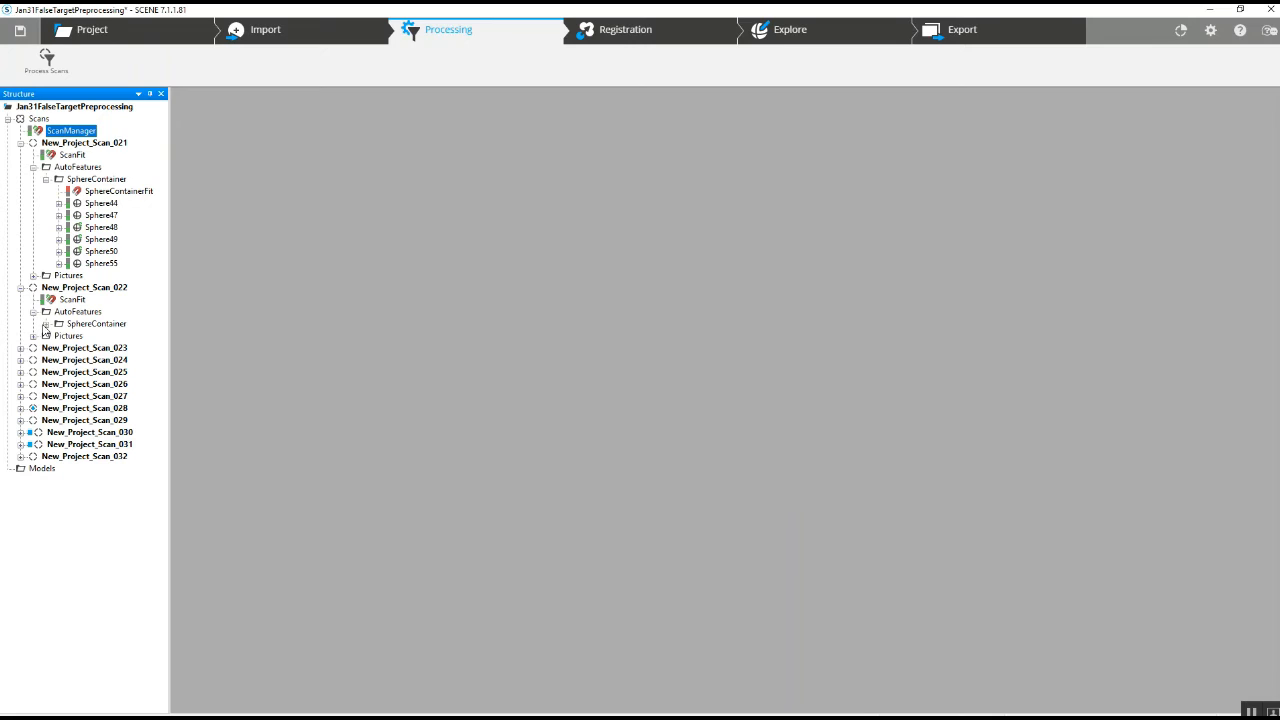
pyautogui.click(45, 325)
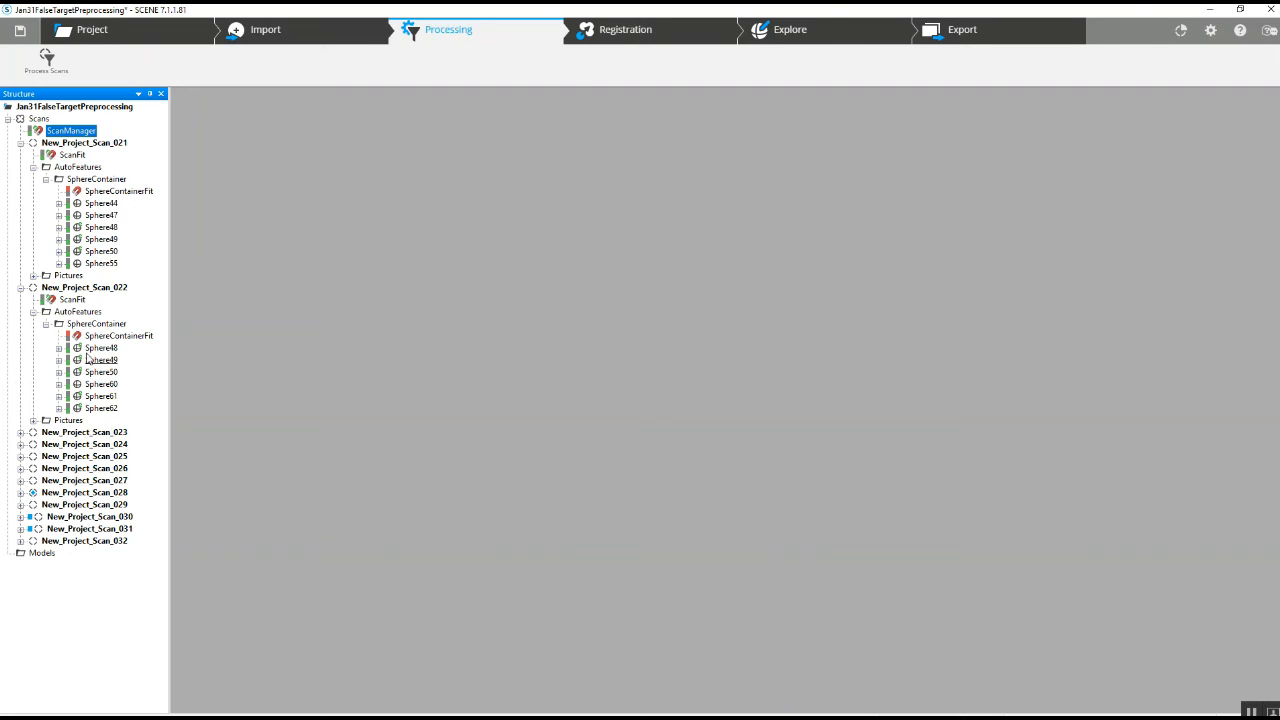
pyautogui.click(20, 432)
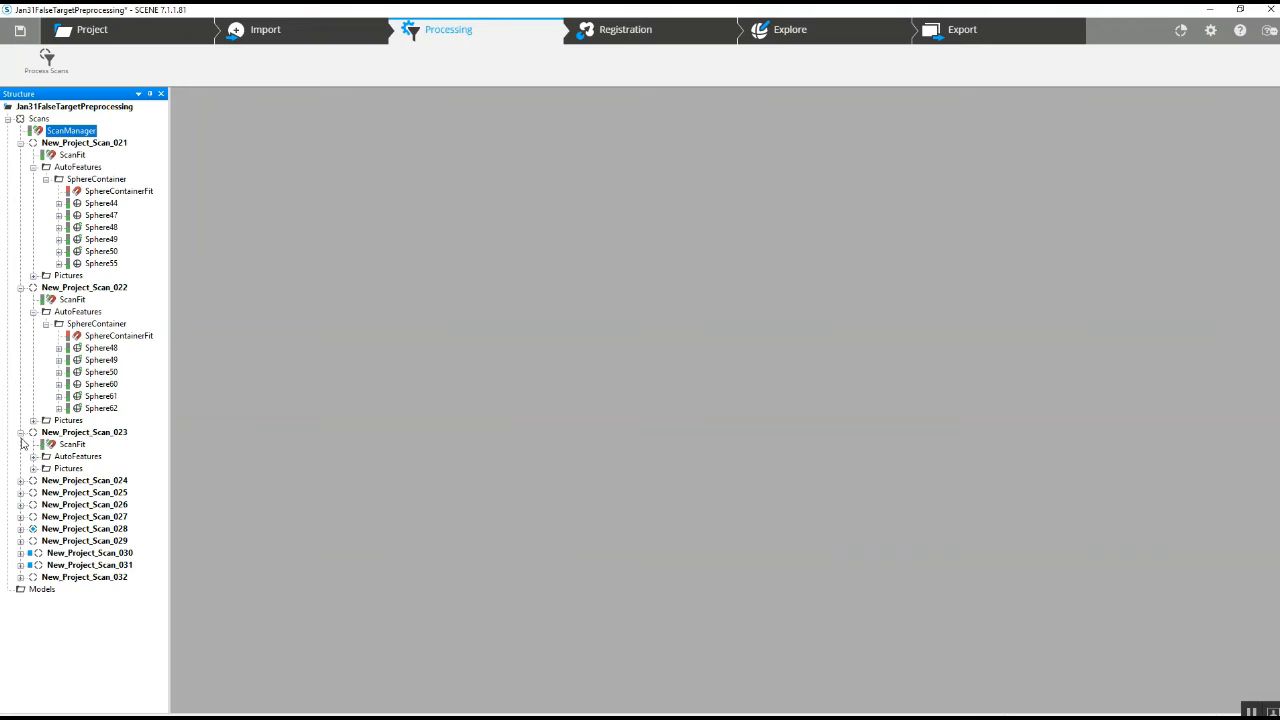
pyautogui.click(33, 456)
pyautogui.click(45, 469)
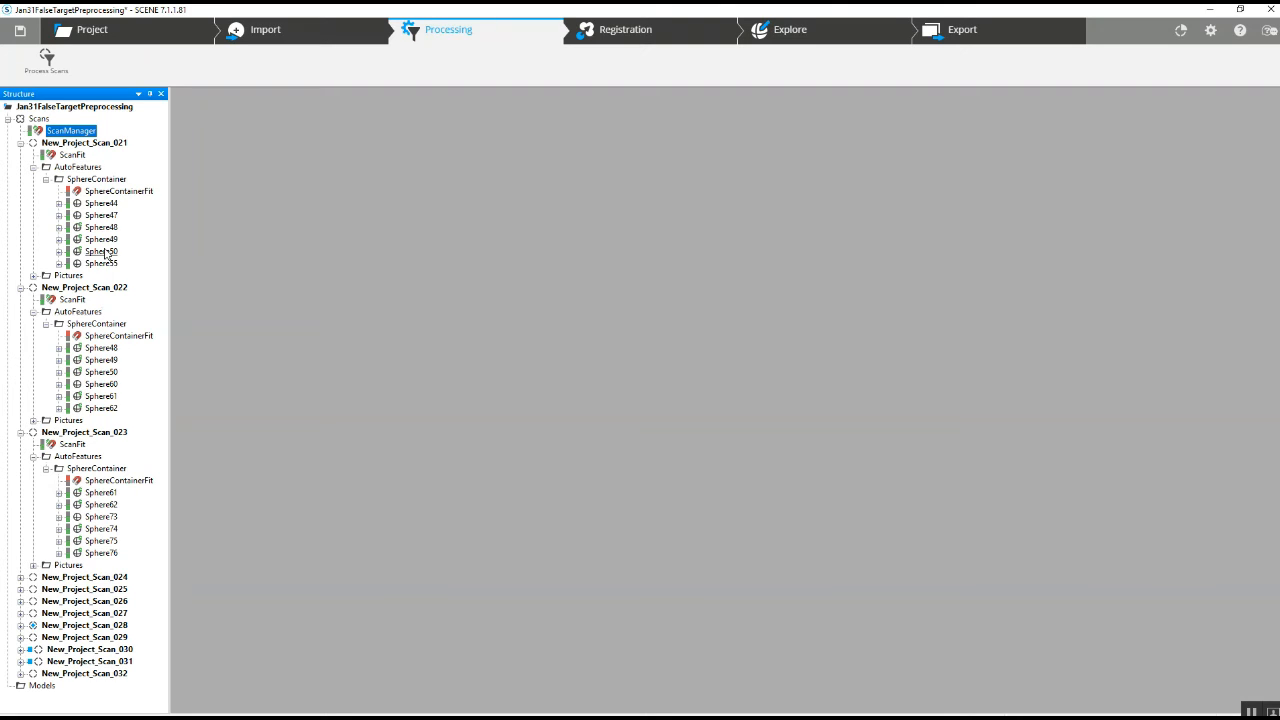
pyautogui.doubleClick(8, 119)
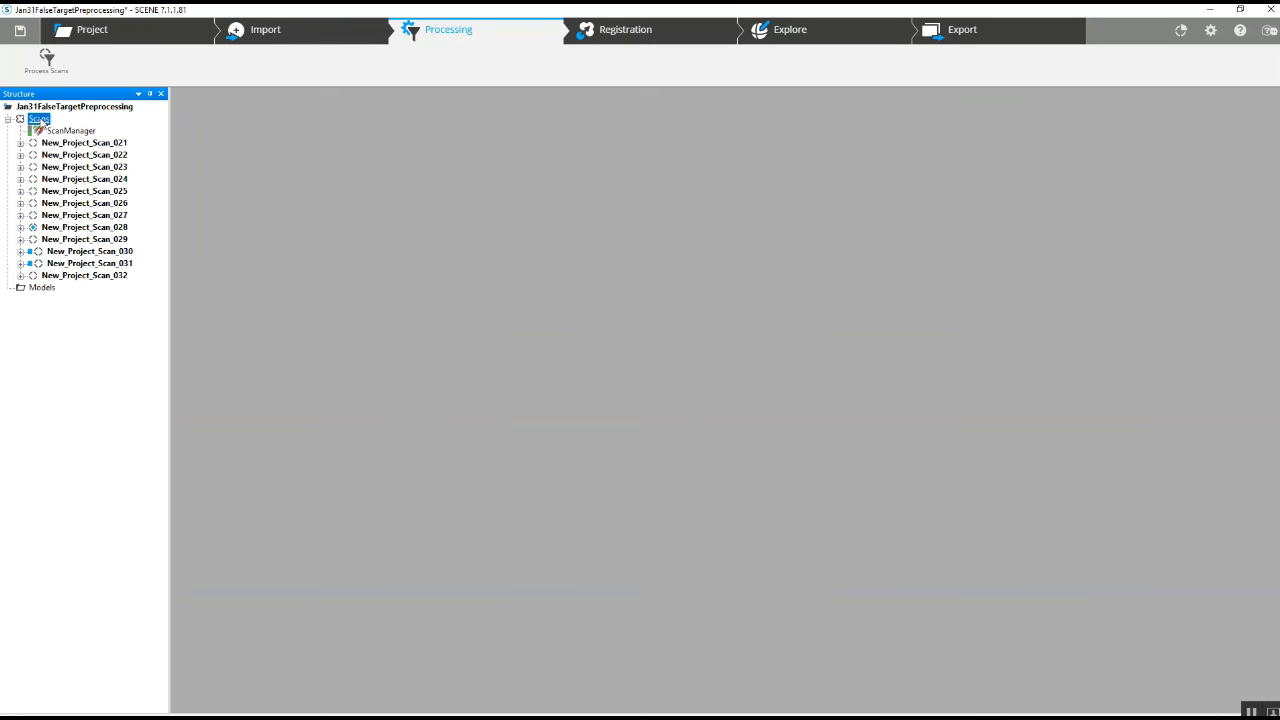
# Load all scans and examine the combined point cloud around the building and tower in the 3D view
pyautogui.rightClick(40, 121)
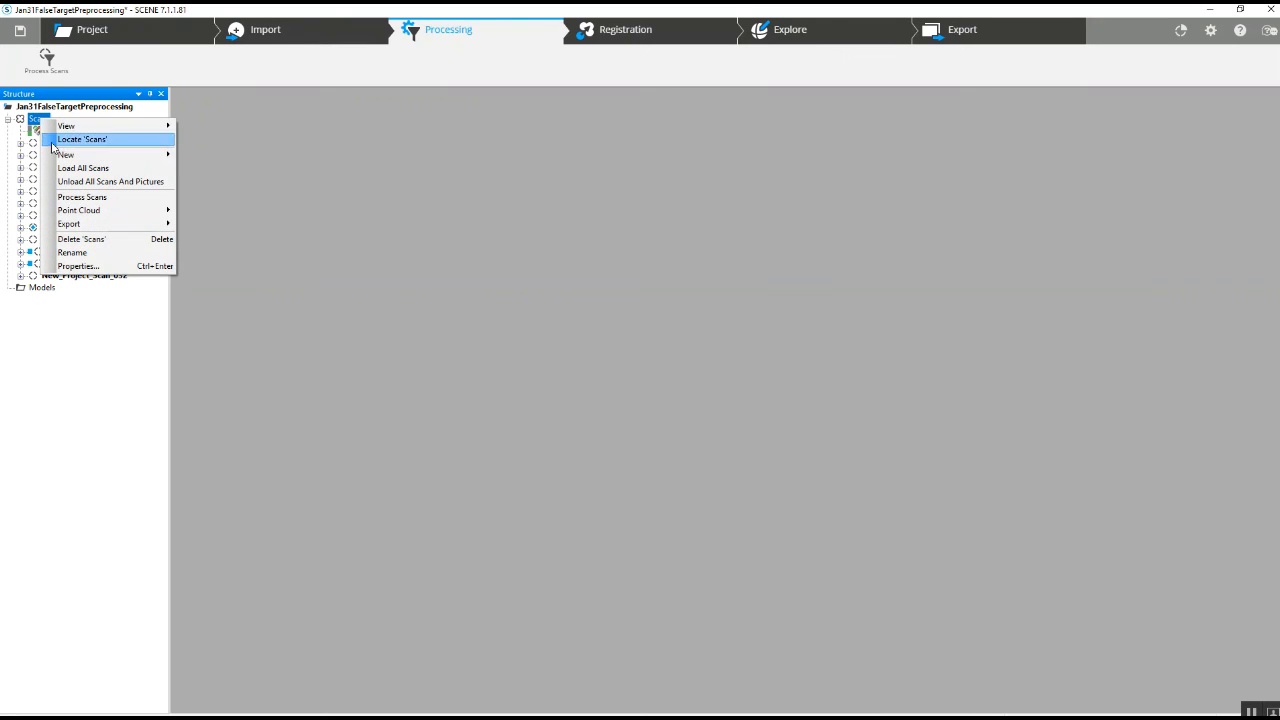
pyautogui.click(72, 168)
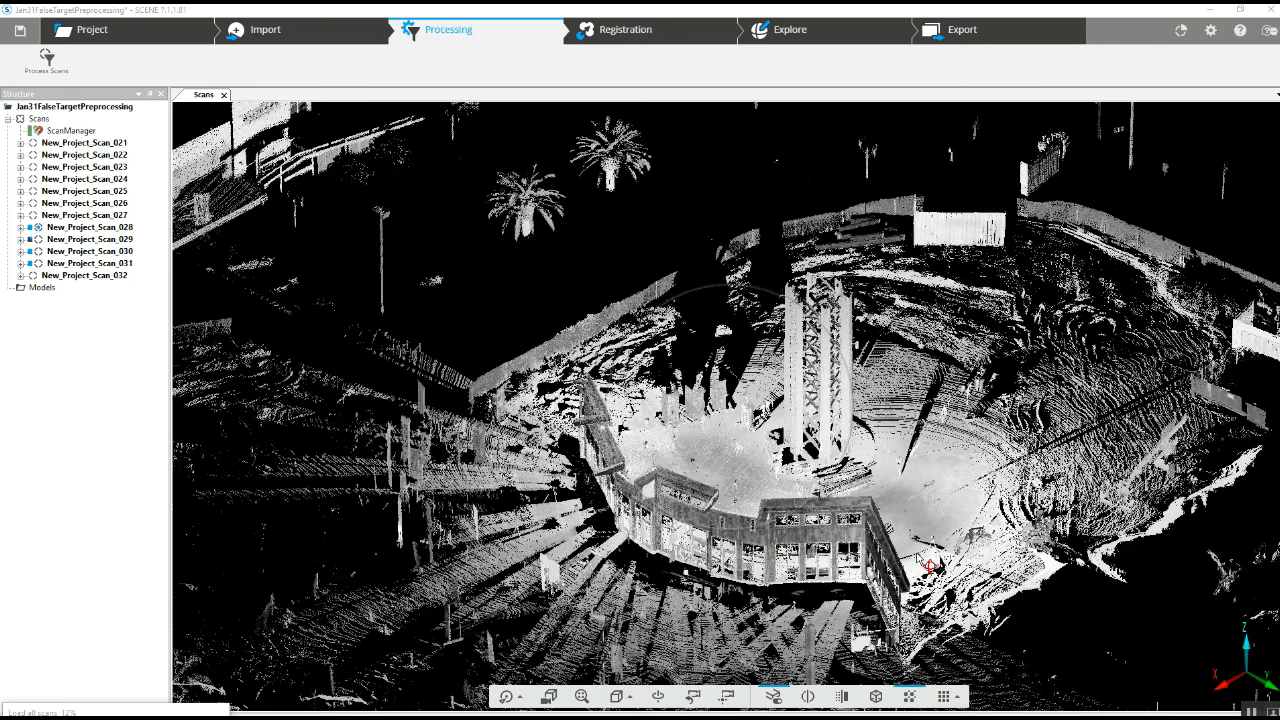
pyautogui.moveTo(885, 549); pyautogui.dragTo(1020, 533)
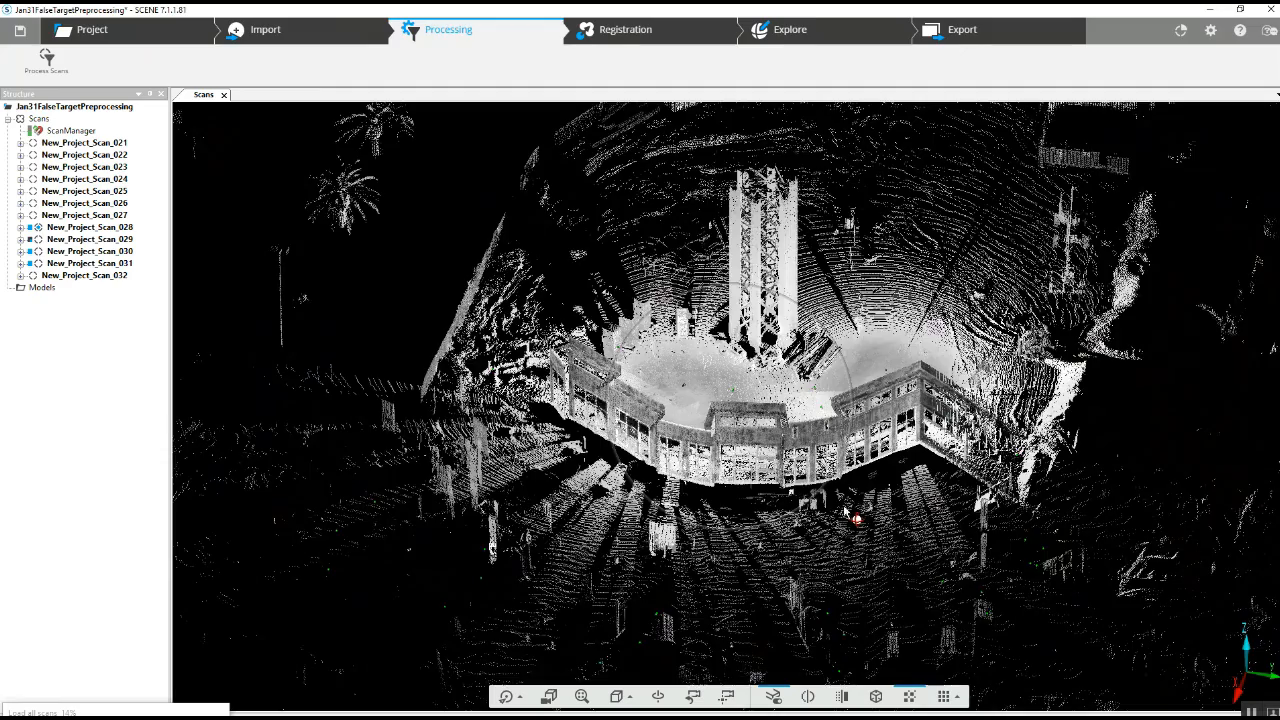
pyautogui.scroll(-5, 841, 508)
pyautogui.scroll(5, 841, 510)
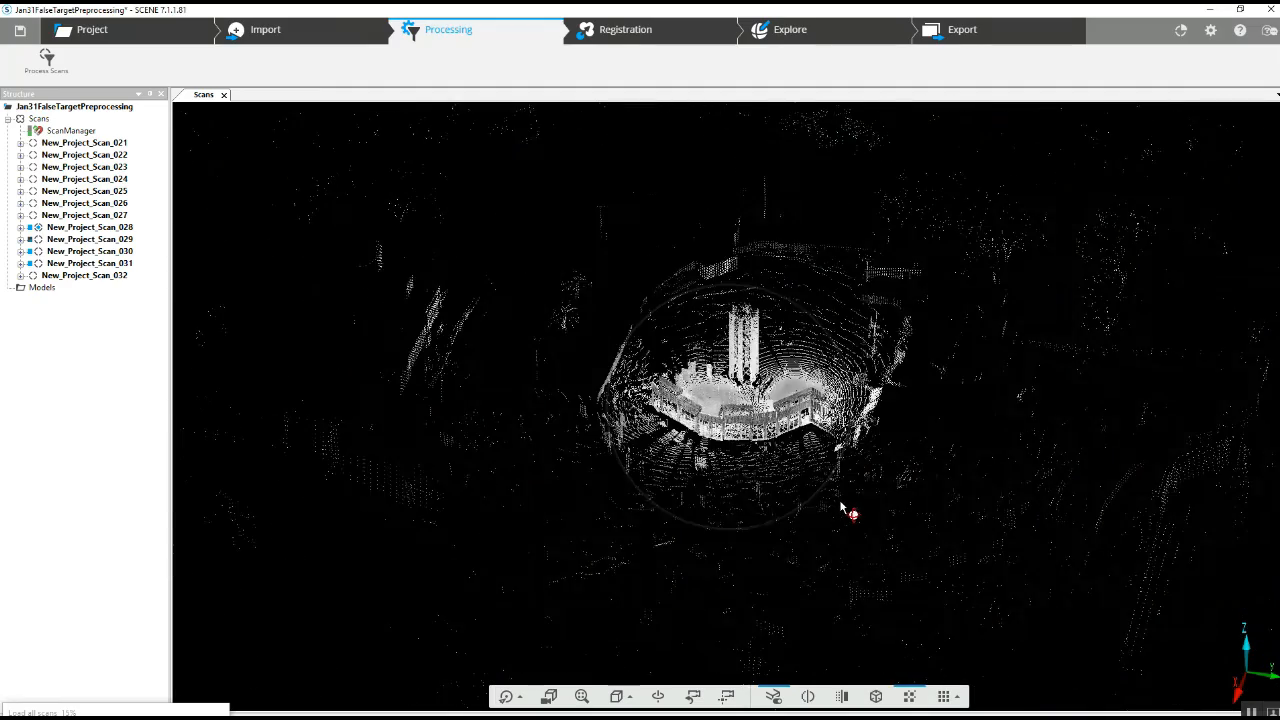
pyautogui.scroll(4, 845, 508)
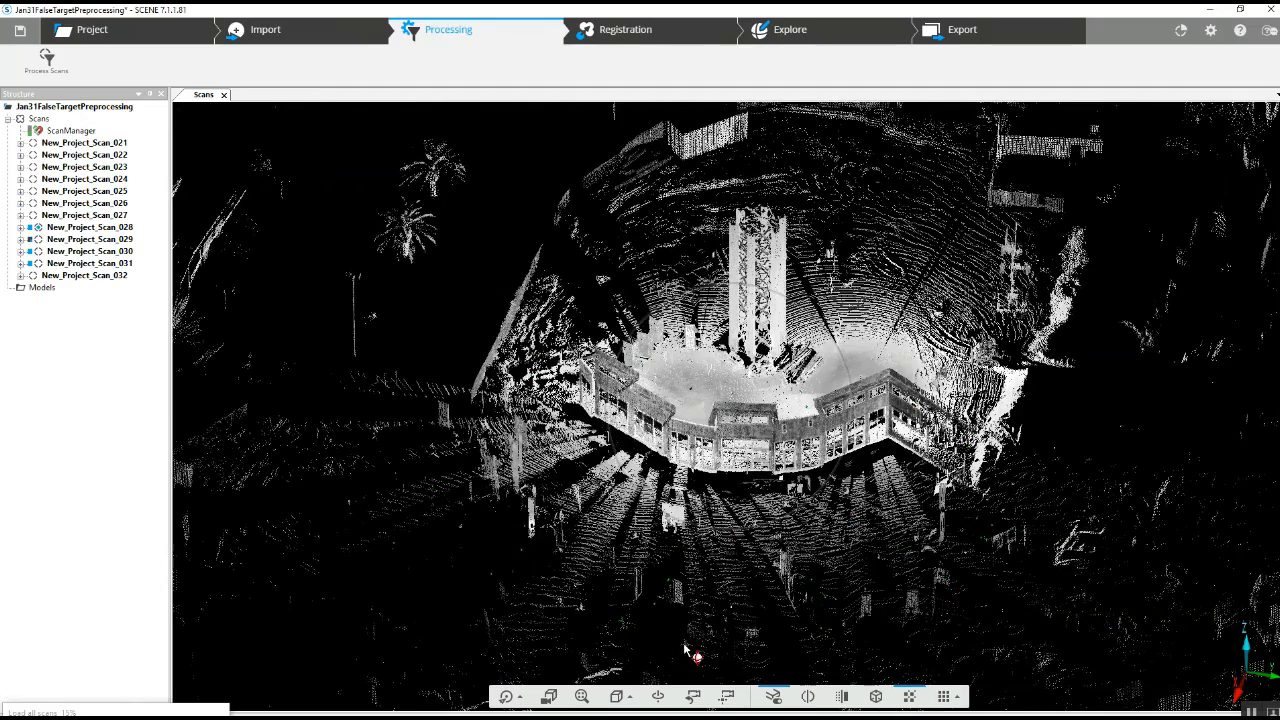